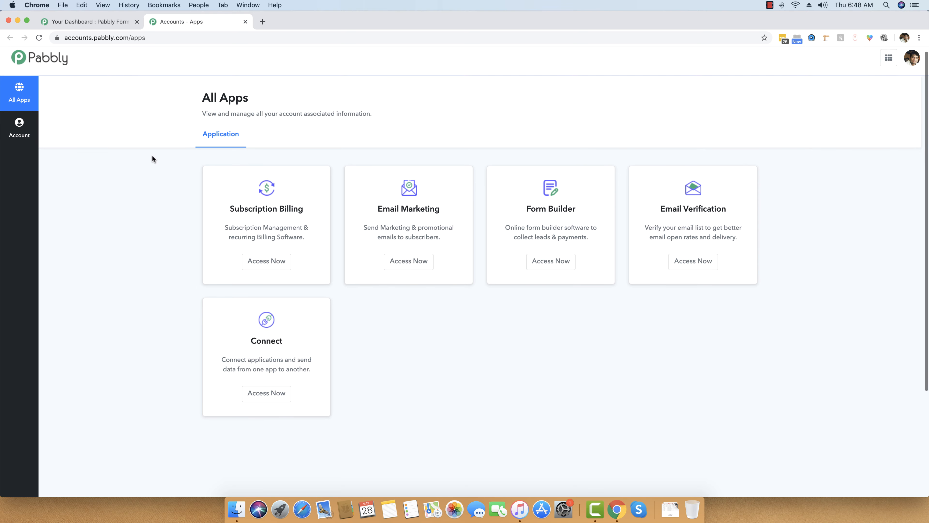
- Scroll the All Apps page to see Subscription Billing, Email Marketing, Form Builder, Email Verification and Connect
{"action": "scroll", "coordinate": [151, 157], "scroll_direction": "up", "scroll_amount": 1}
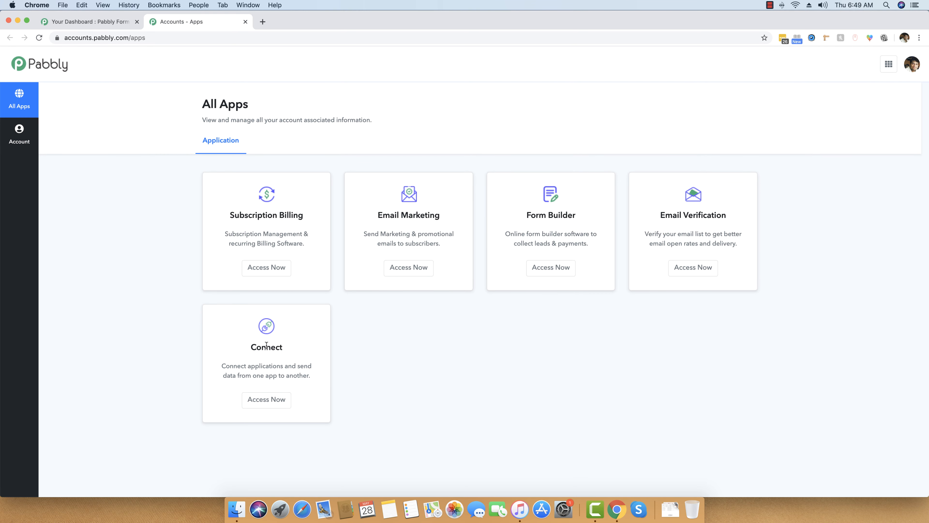
- Open Pabbly Connect and create a new workflow named 'PFB to Google Sheets'
{"action": "left_click", "coordinate": [269, 399]}
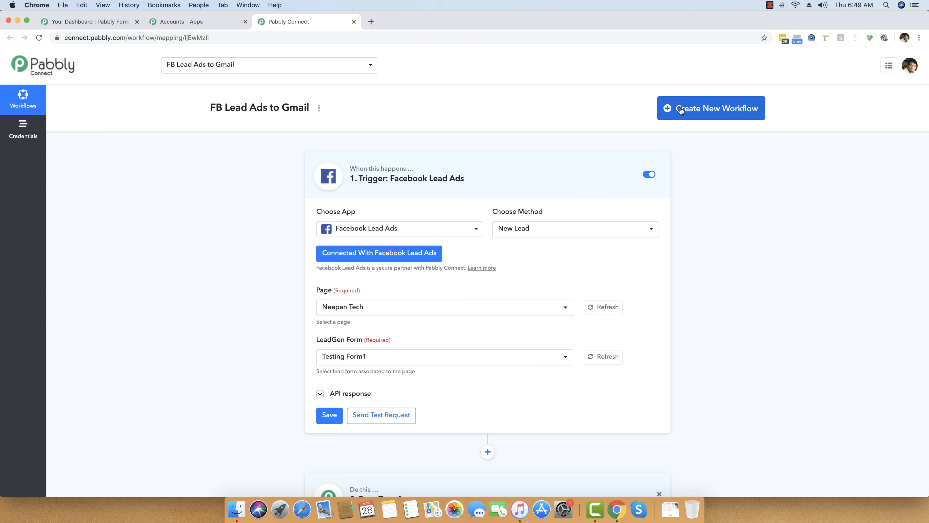
{"action": "left_click", "coordinate": [712, 109]}
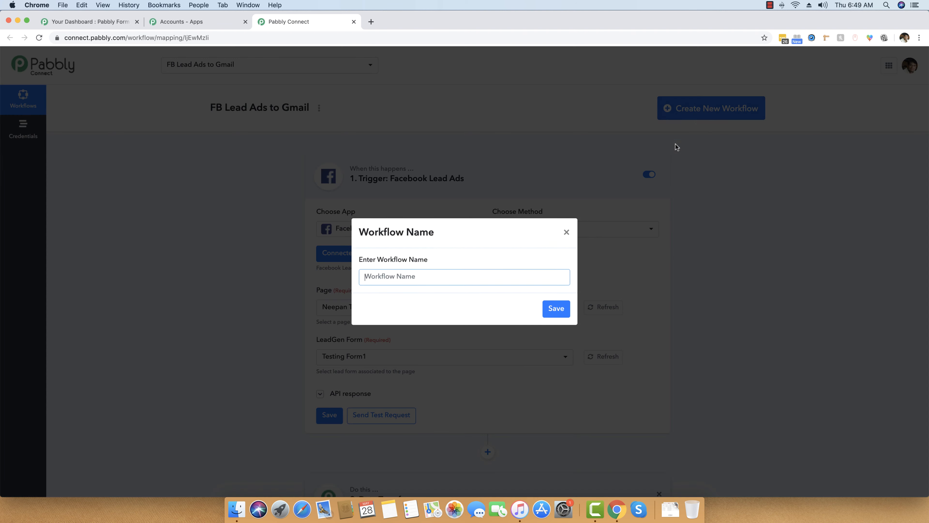
{"action": "type", "text": "P"}
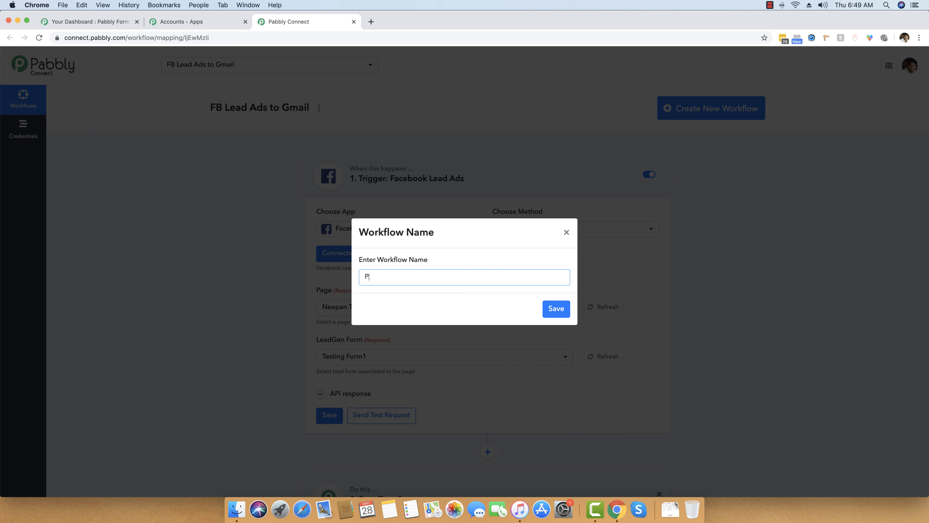
{"action": "type", "text": "FB to Google h"}
{"action": "type", "text": "heets"}
{"action": "left_click", "coordinate": [556, 309]}
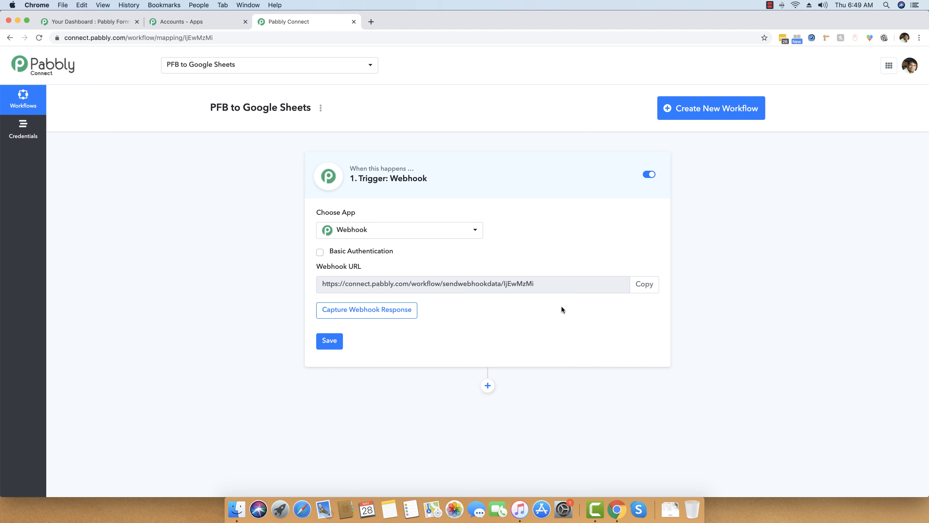
- Keep Webhook as the trigger app, copy its webhook URL, and go to Form Builder
{"action": "left_click", "coordinate": [403, 230]}
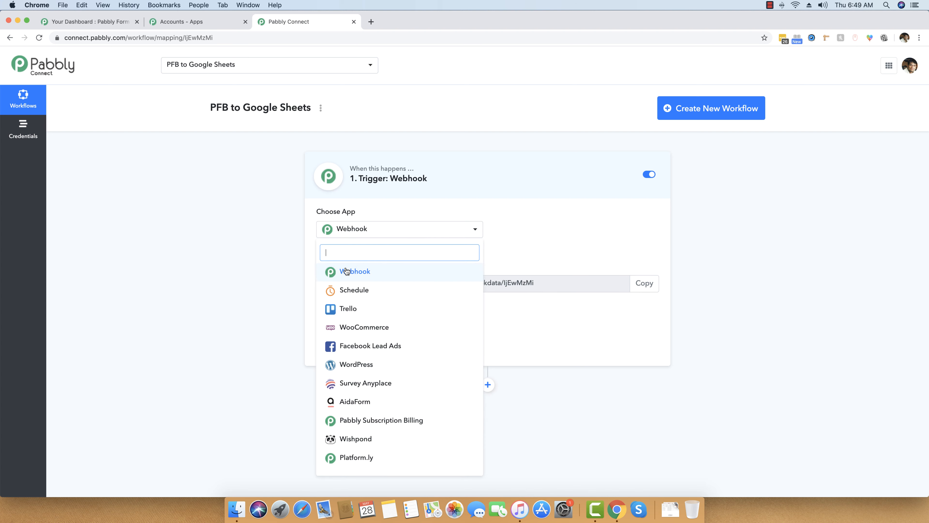
{"action": "left_click", "coordinate": [354, 273]}
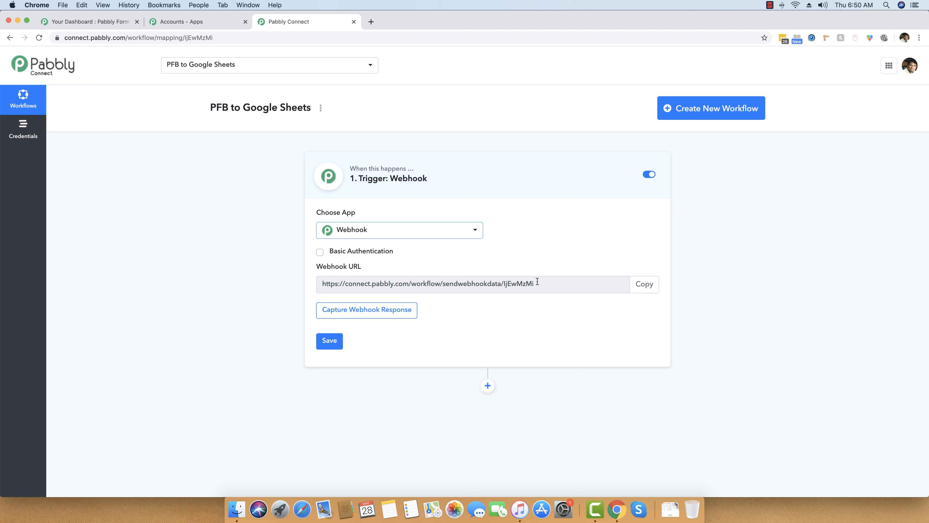
{"action": "left_click", "coordinate": [644, 284]}
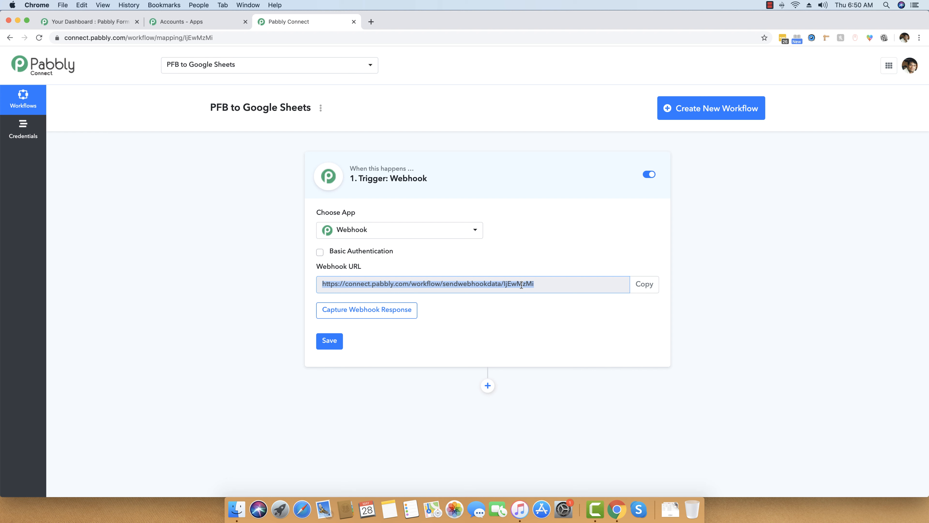
{"action": "left_click", "coordinate": [91, 22]}
- Preview the Pabbly Connect Launch Update form, then return to the dashboard
{"action": "scroll", "coordinate": [75, 248], "scroll_direction": "down", "scroll_amount": 3}
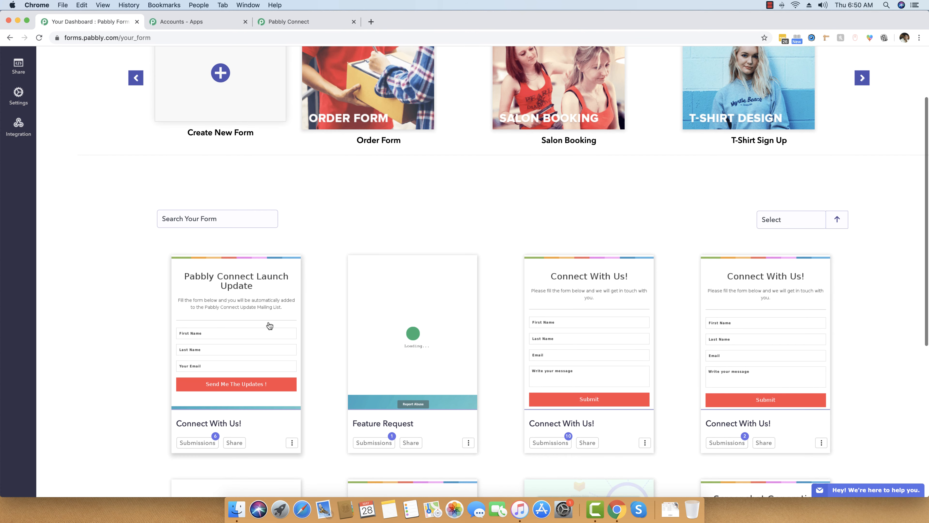
{"action": "left_click", "coordinate": [270, 327]}
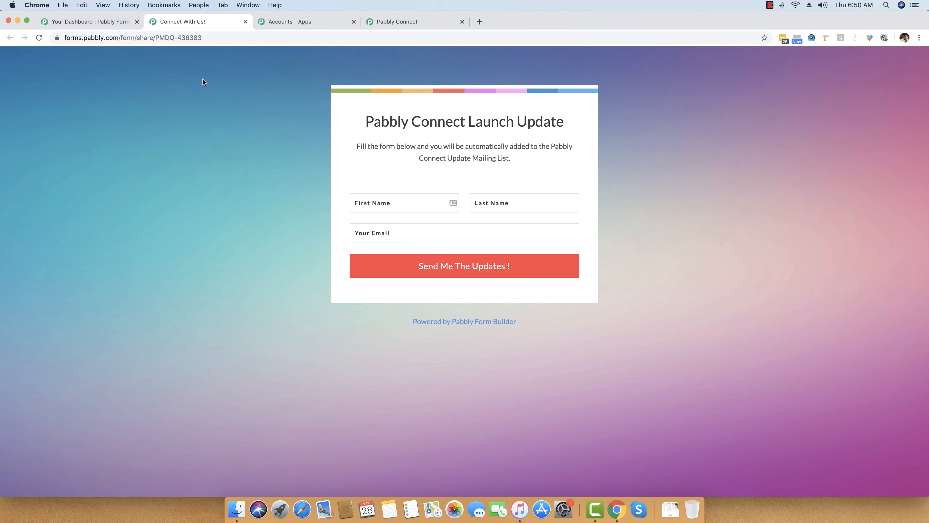
{"action": "left_click", "coordinate": [245, 21]}
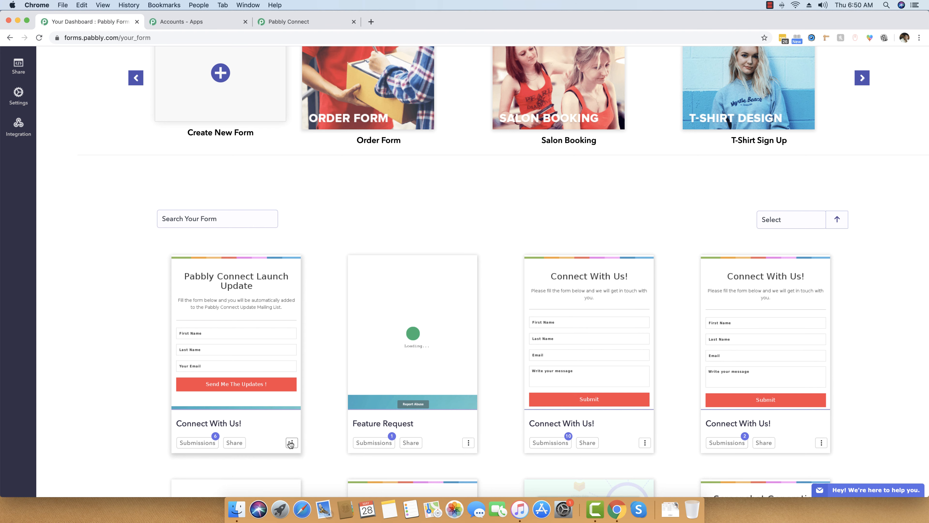
- Open the Connect With Us! form's Webhook integration settings
{"action": "left_click", "coordinate": [292, 443]}
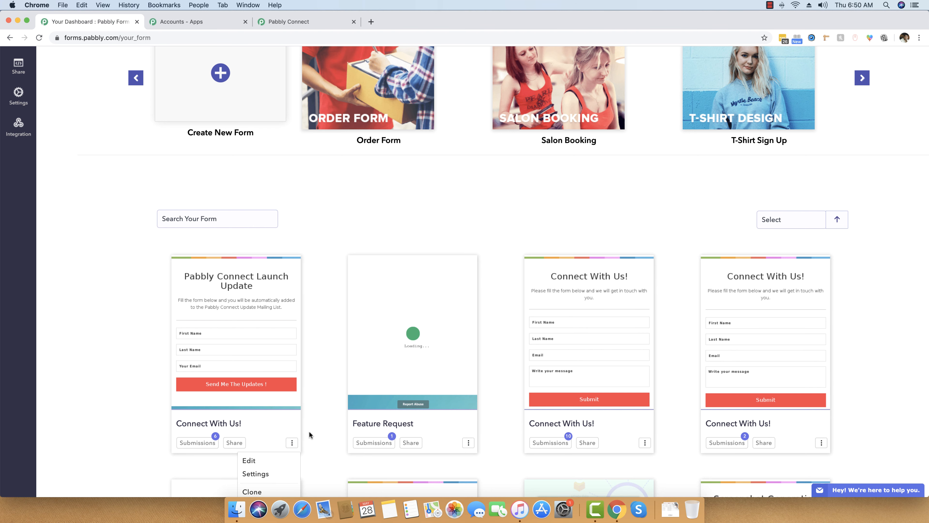
{"action": "scroll", "coordinate": [312, 439], "scroll_direction": "down", "scroll_amount": 3}
{"action": "left_click", "coordinate": [256, 431]}
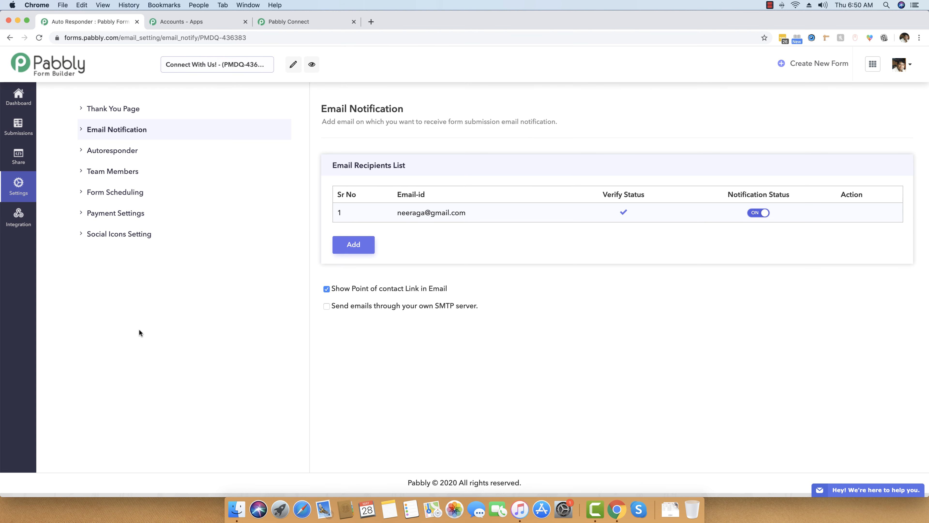
{"action": "left_click", "coordinate": [17, 227]}
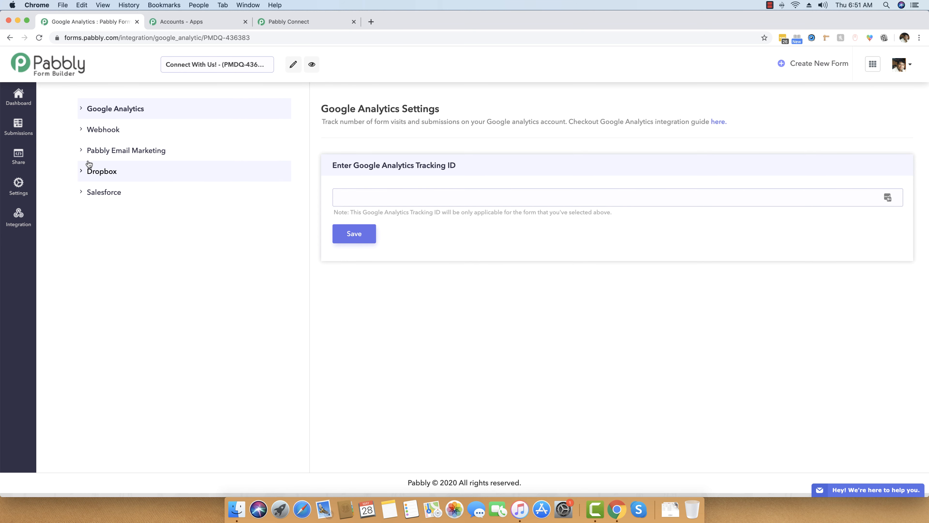
{"action": "left_click", "coordinate": [100, 131]}
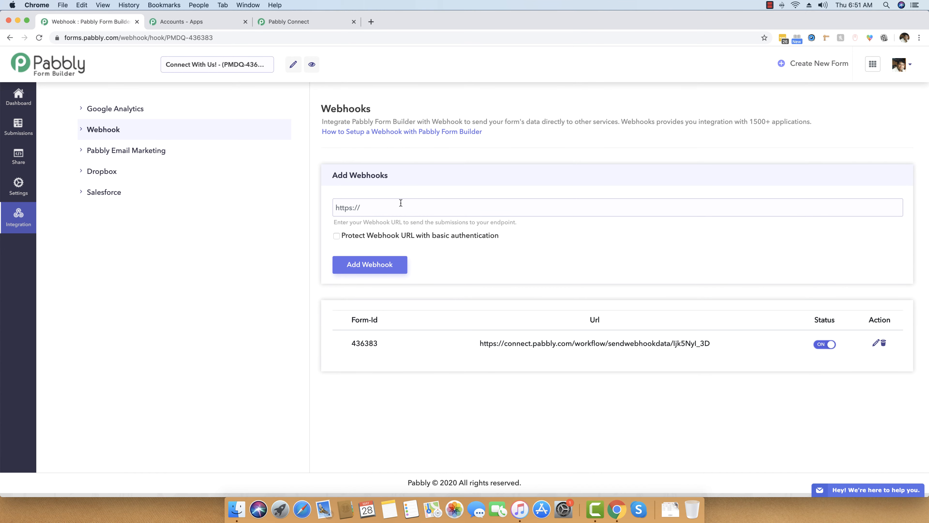
- Replace the form's old webhook with the copied Pabbly Connect workflow URL
{"action": "left_click", "coordinate": [883, 343]}
{"action": "left_click", "coordinate": [499, 270]}
{"action": "left_click", "coordinate": [376, 202]}
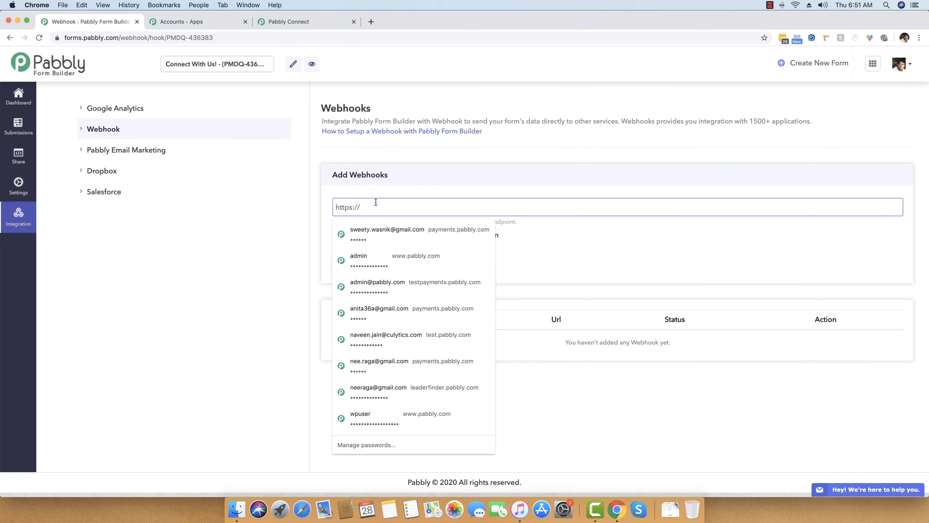
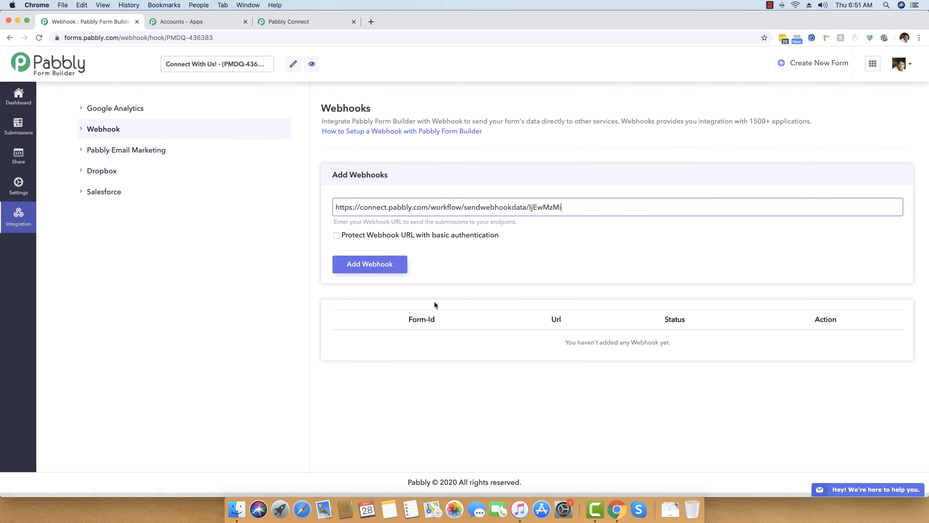
{"action": "left_click", "coordinate": [374, 263]}
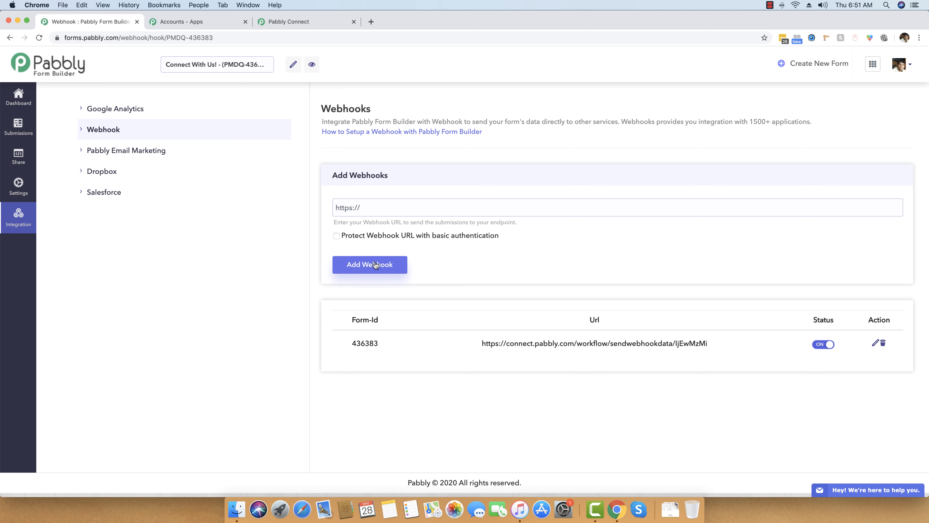
{"action": "left_click", "coordinate": [329, 18]}
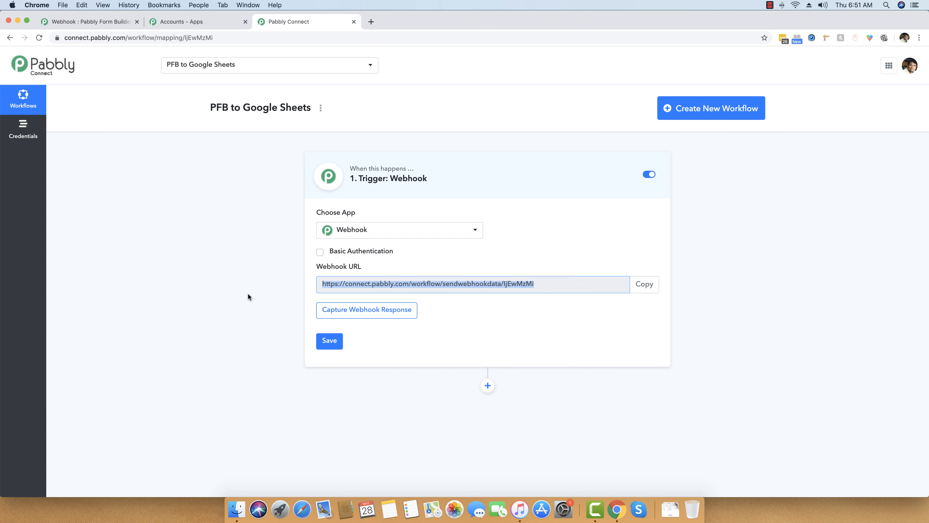
- Open the form's live preview in a tab beside Pabbly Connect, then return to Connect
{"action": "left_click", "coordinate": [665, 332]}
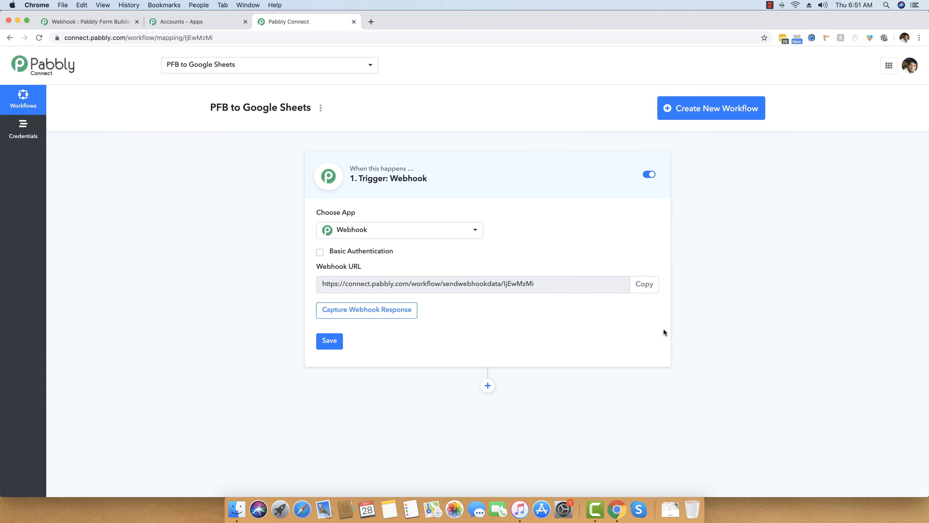
{"action": "left_click", "coordinate": [87, 18]}
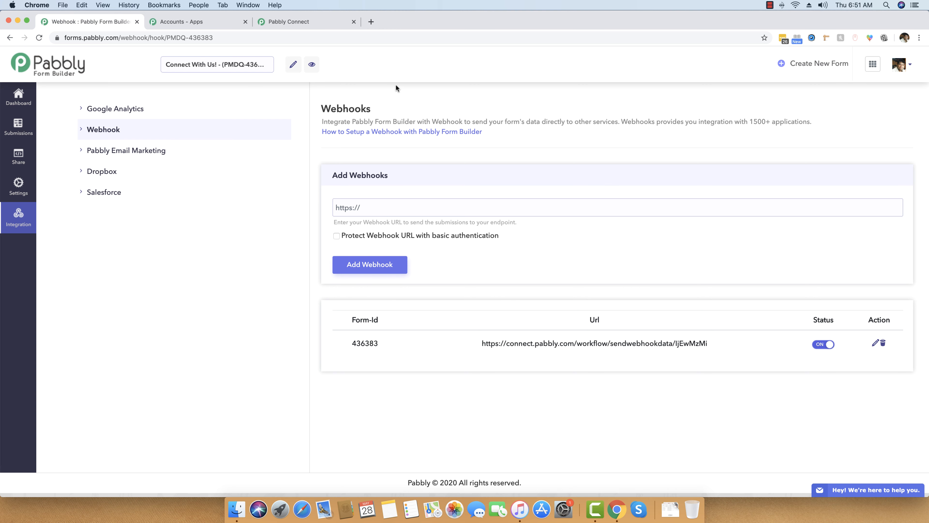
{"action": "left_click", "coordinate": [312, 65]}
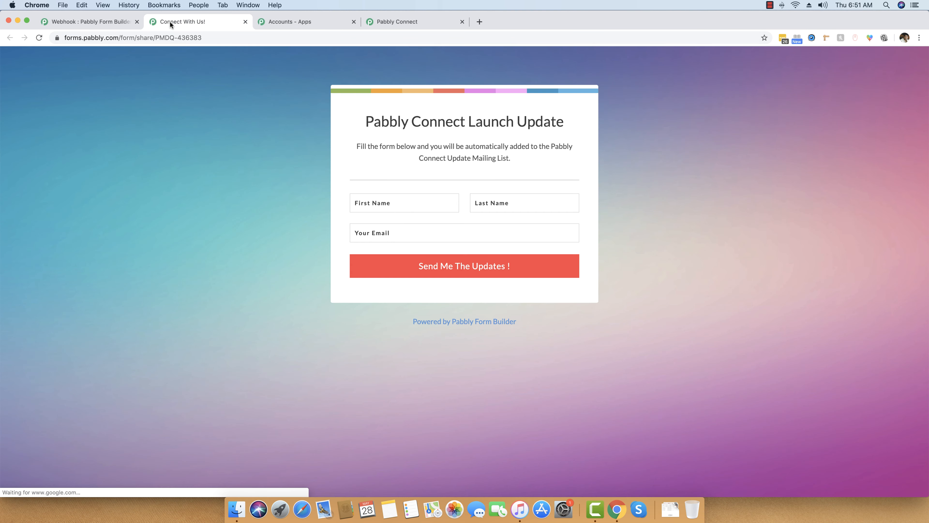
{"action": "left_click_drag", "start_coordinate": [170, 21], "coordinate": [277, 22]}
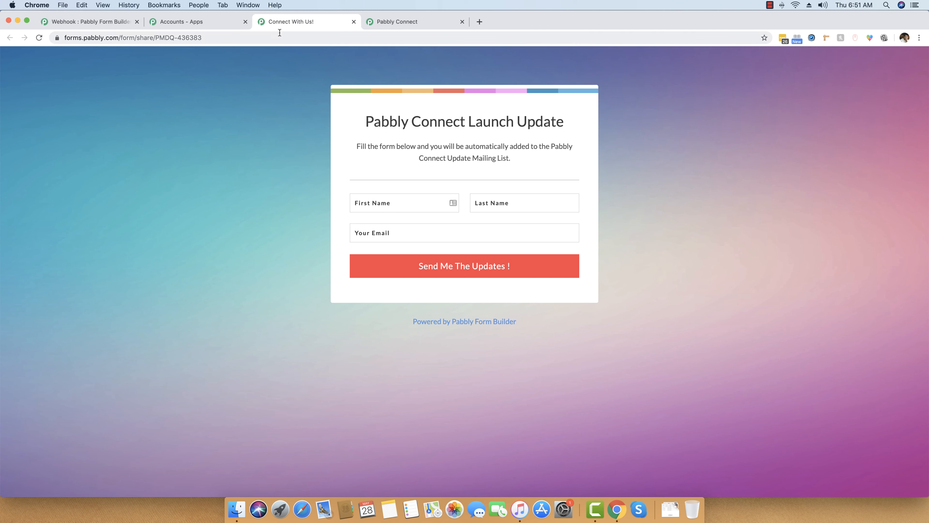
{"action": "left_click", "coordinate": [409, 22]}
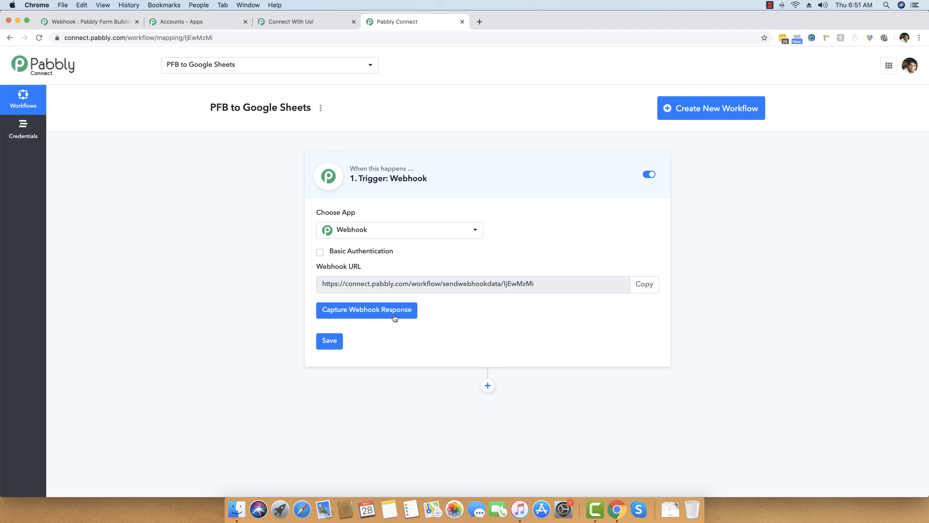
- Make the trigger wait for a response, then submit the form with a test first name, last name and e-mail
{"action": "left_click", "coordinate": [350, 315]}
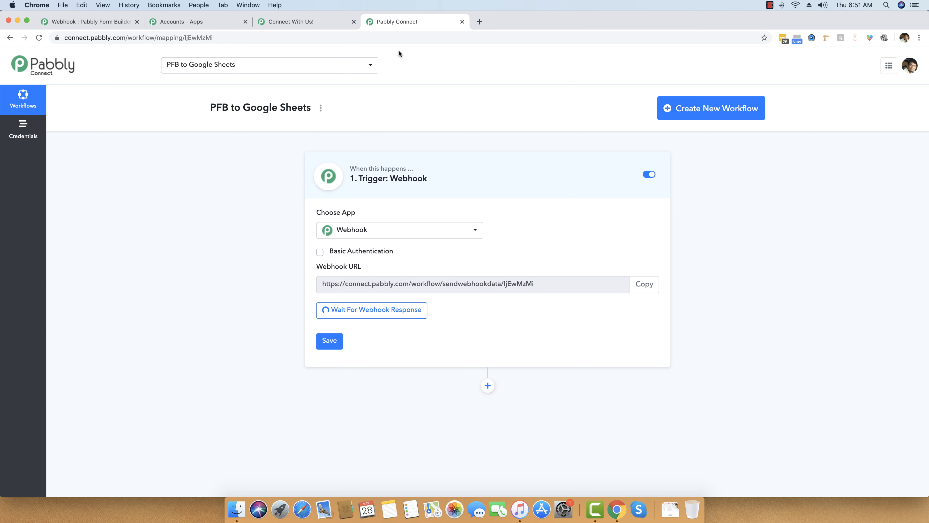
{"action": "left_click", "coordinate": [310, 21]}
{"action": "left_click", "coordinate": [384, 204]}
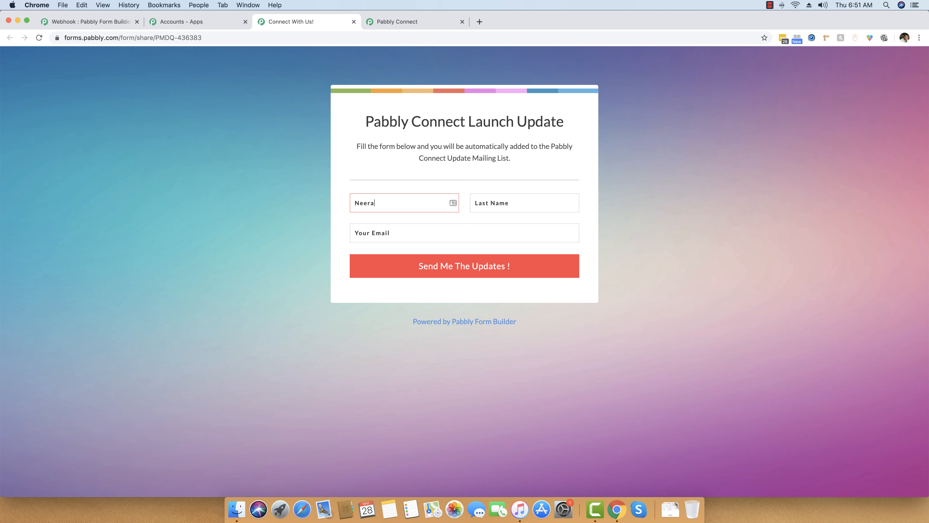
{"action": "key", "text": "Tab"}
{"action": "key", "text": "Tab"}
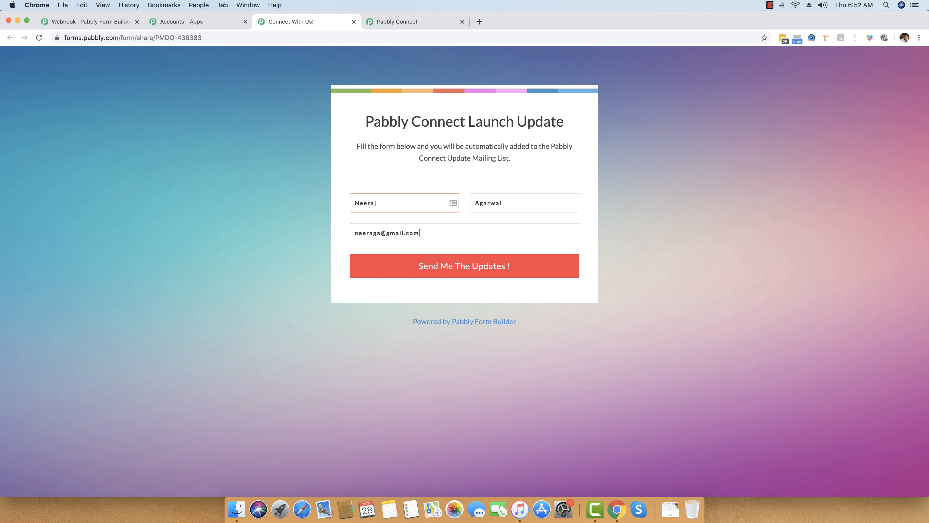
{"action": "left_click", "coordinate": [467, 273]}
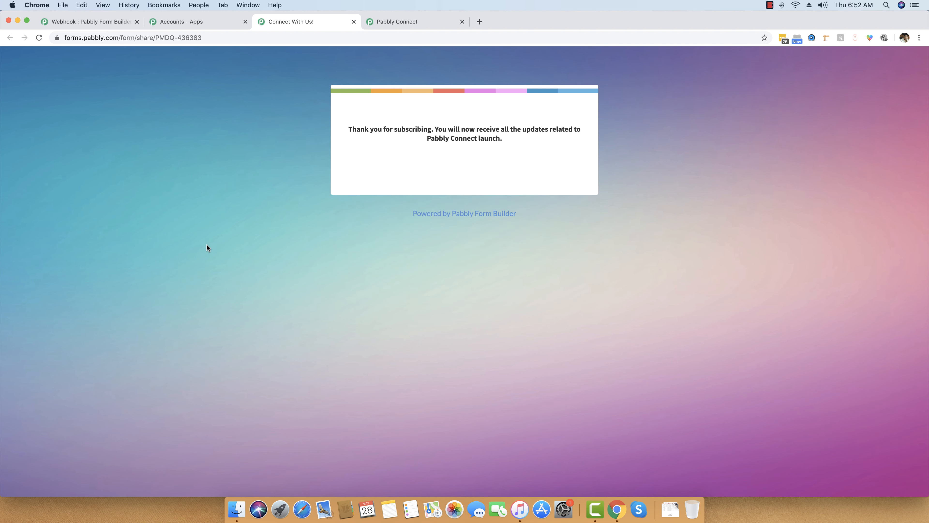
- Review the captured first name, last name and email values, then add an action step
{"action": "left_click", "coordinate": [392, 22]}
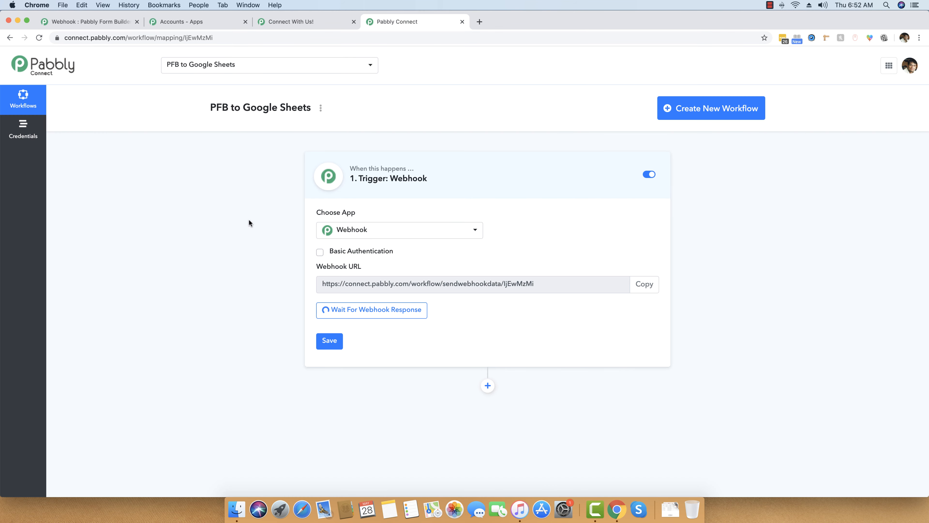
{"action": "scroll", "coordinate": [247, 220], "scroll_direction": "down", "scroll_amount": 3}
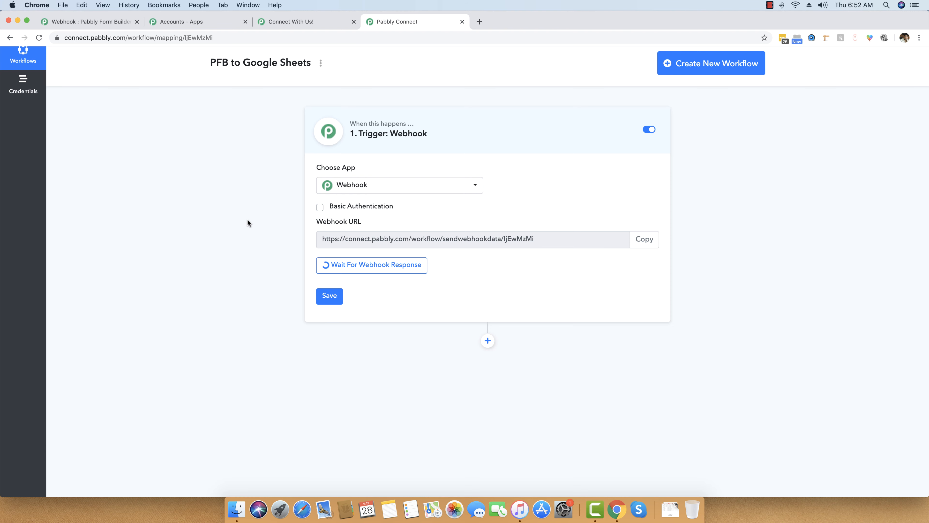
{"action": "scroll", "coordinate": [248, 223], "scroll_direction": "down", "scroll_amount": 5}
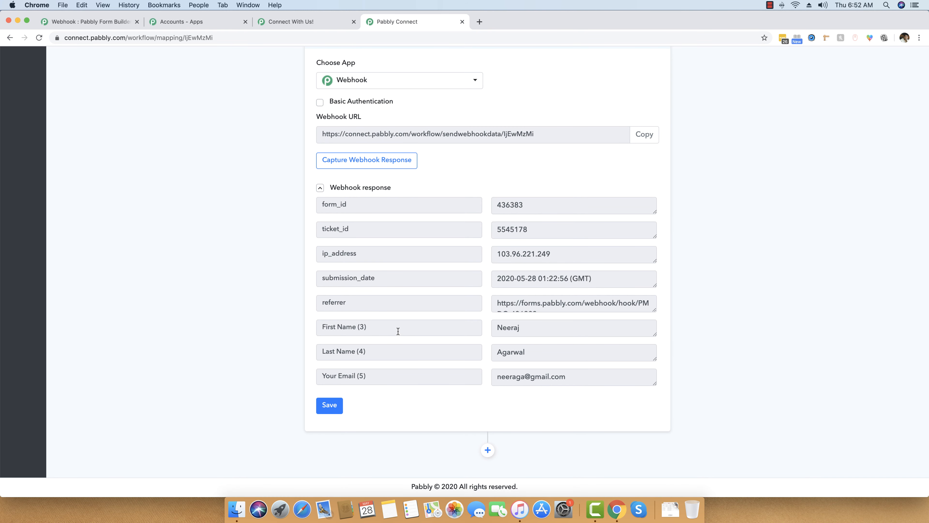
{"action": "left_click_drag", "start_coordinate": [540, 327], "coordinate": [455, 329]}
{"action": "left_click", "coordinate": [498, 356]}
{"action": "left_click_drag", "start_coordinate": [576, 374], "coordinate": [494, 375]}
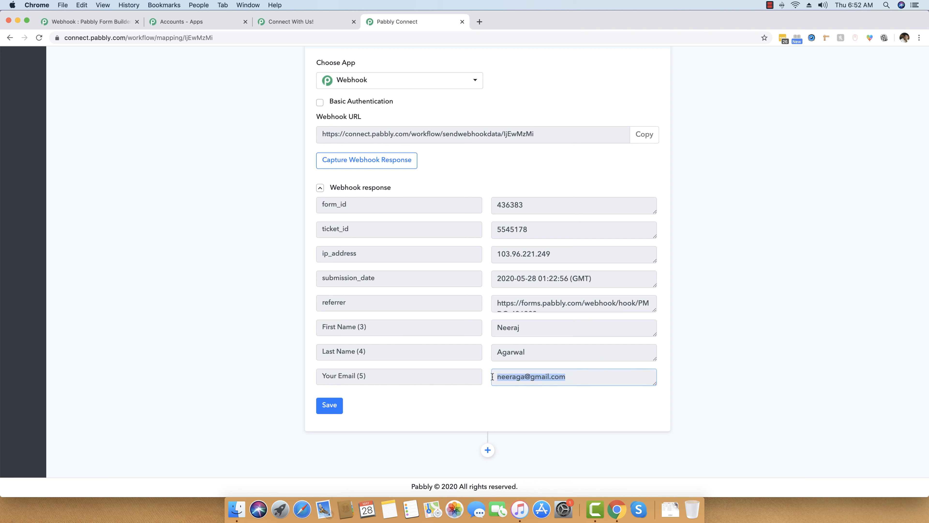
{"action": "left_click", "coordinate": [577, 374]}
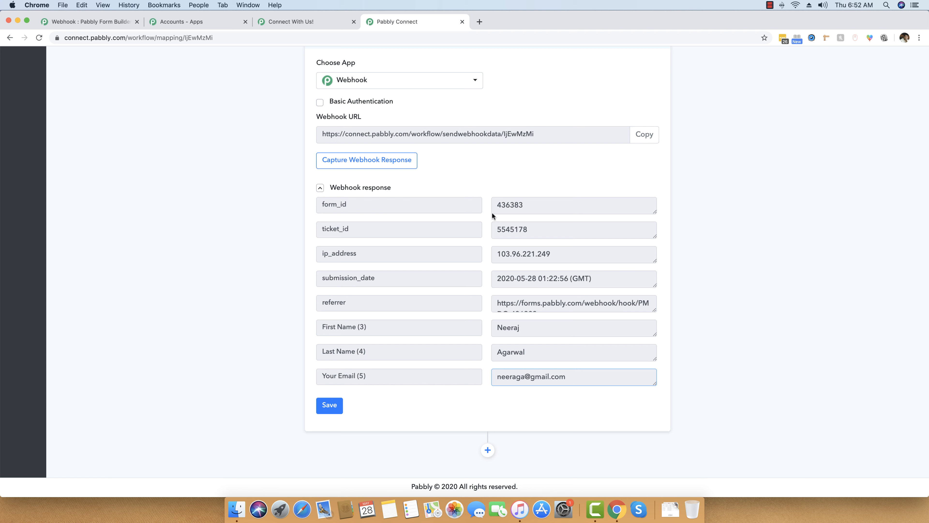
{"action": "scroll", "coordinate": [599, 330], "scroll_direction": "up", "scroll_amount": 3}
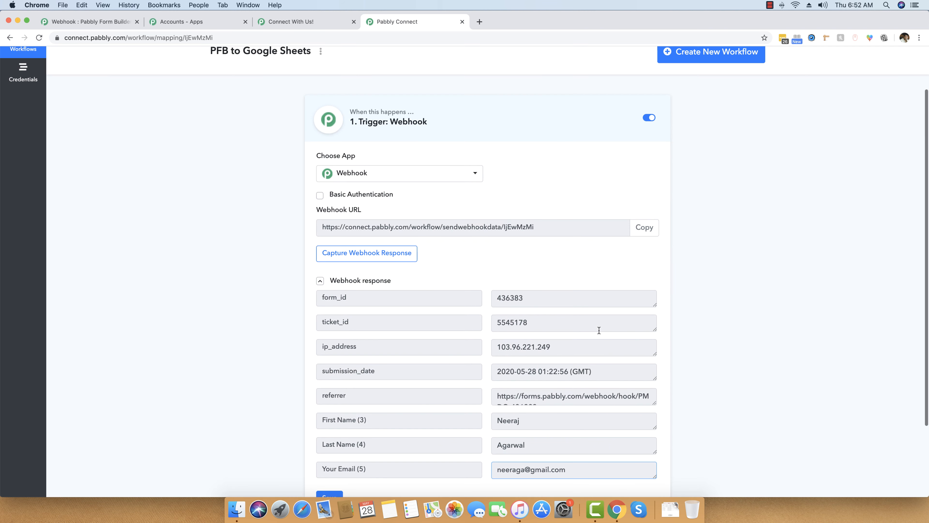
{"action": "scroll", "coordinate": [599, 328], "scroll_direction": "down", "scroll_amount": 3}
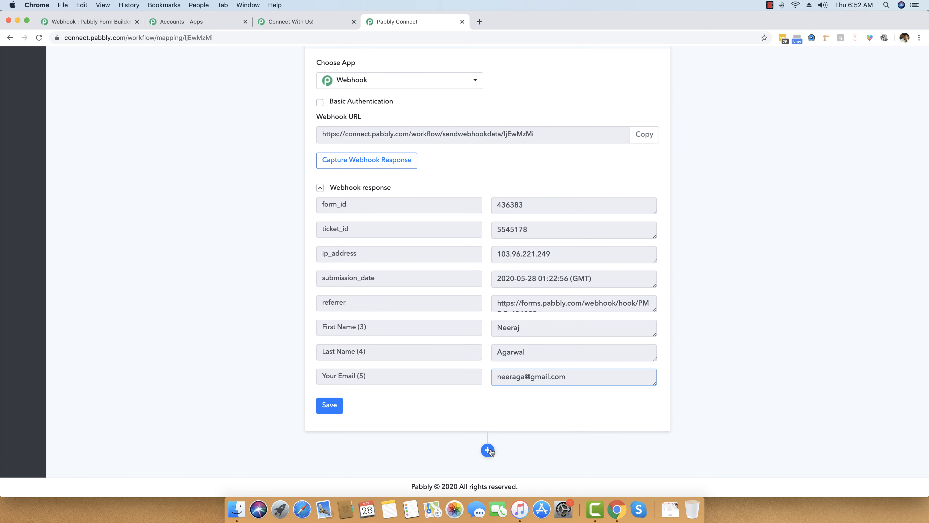
{"action": "left_click", "coordinate": [488, 452]}
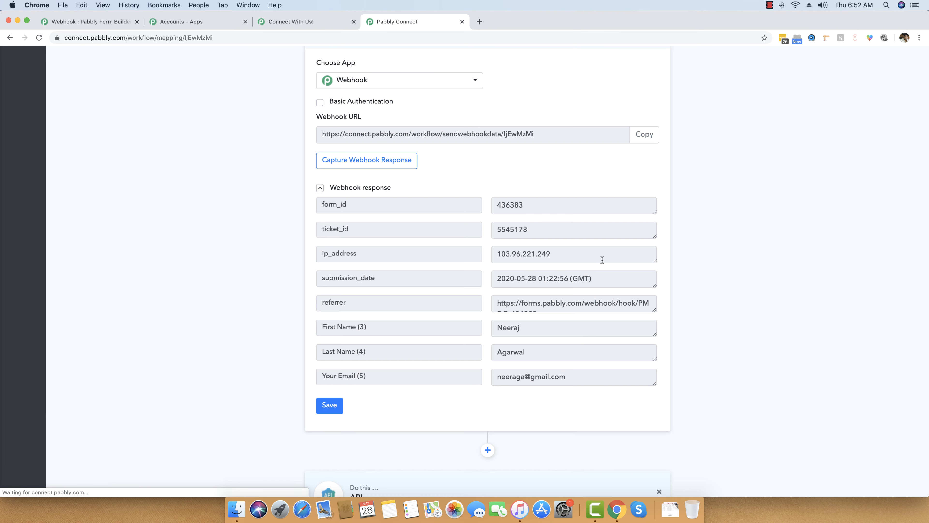
{"action": "scroll", "coordinate": [574, 338], "scroll_direction": "down", "scroll_amount": 3}
{"action": "scroll", "coordinate": [574, 338], "scroll_direction": "down", "scroll_amount": 5}
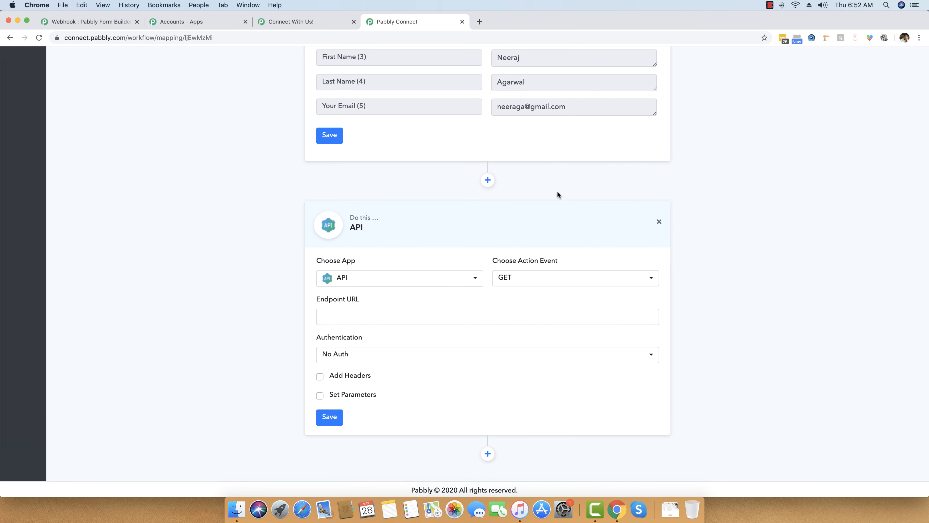
- Load the Google Sheets home page in a new browser tab
{"action": "left_click", "coordinate": [479, 22]}
{"action": "type", "text": "she"}
{"action": "key", "text": "Return"}
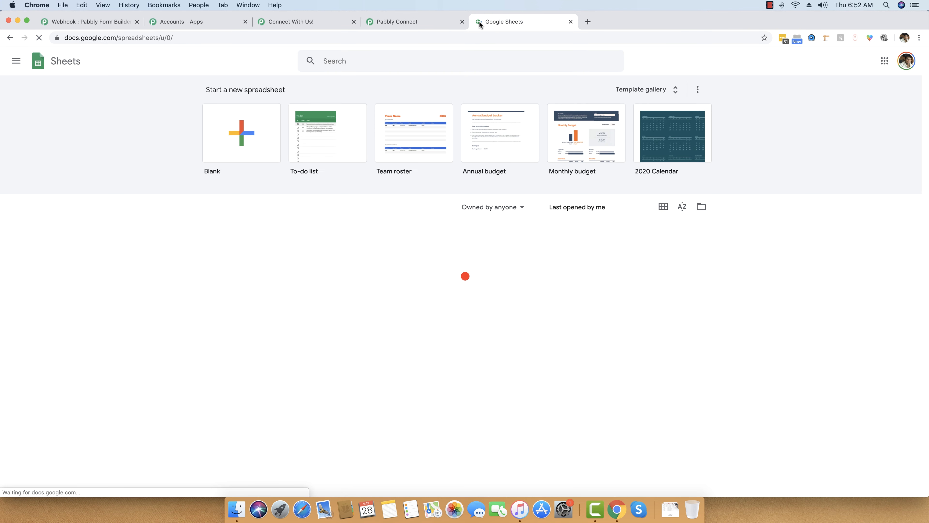
- Create a blank spreadsheet titled 'Data from PFB Form Submission'
{"action": "left_click", "coordinate": [225, 139]}
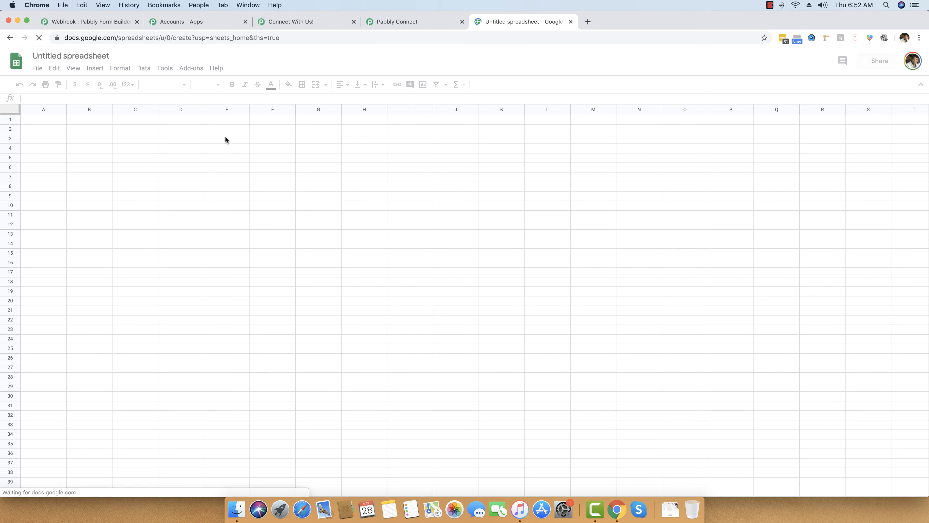
{"action": "left_click", "coordinate": [76, 55]}
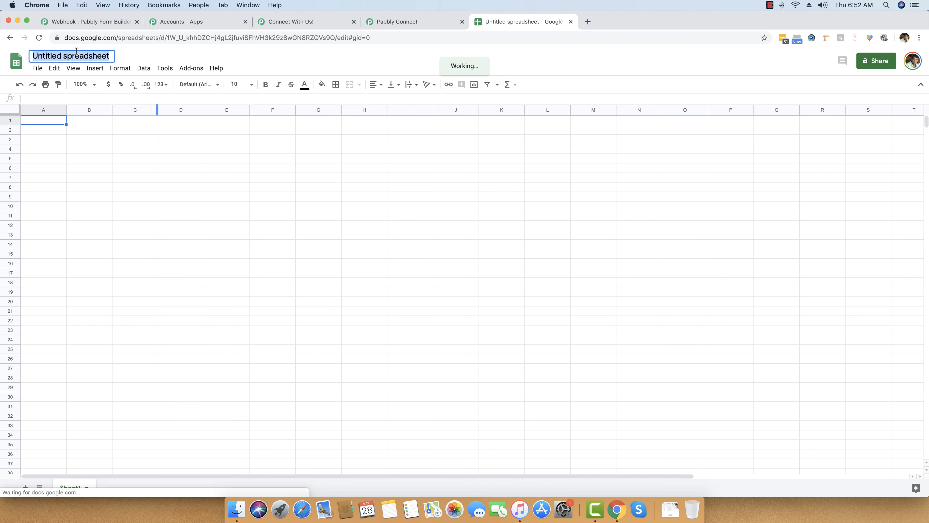
{"action": "type", "text": "Data f"}
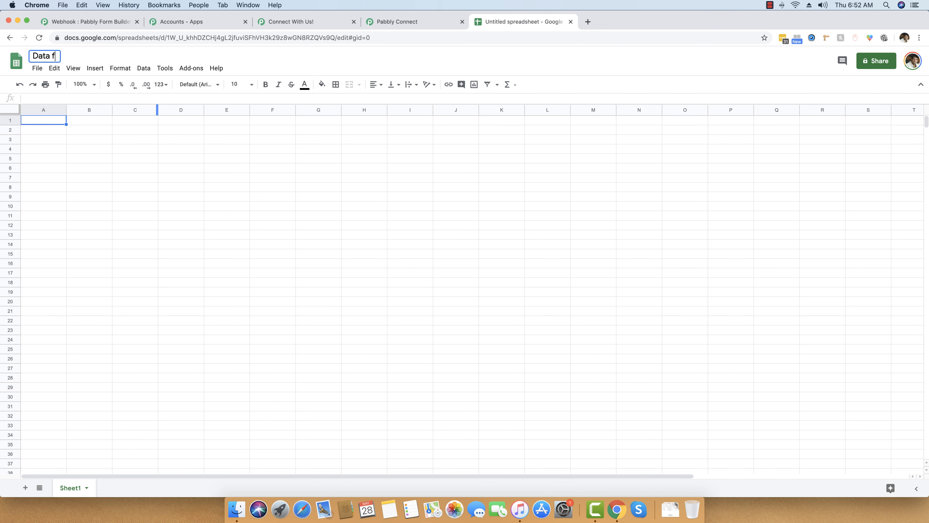
{"action": "type", "text": "rom PFB Form Submission"}
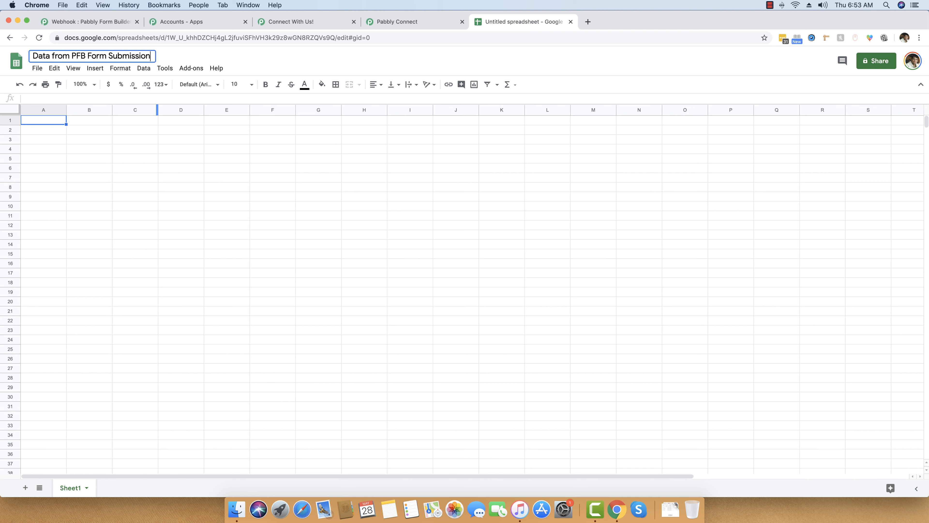
{"action": "left_click", "coordinate": [85, 157]}
- Enter headers First Name, Last Name, Email Address, Ip Address, Full Name in A1:E1 and widen the columns
{"action": "left_click", "coordinate": [50, 121]}
{"action": "type", "text": "Name"}
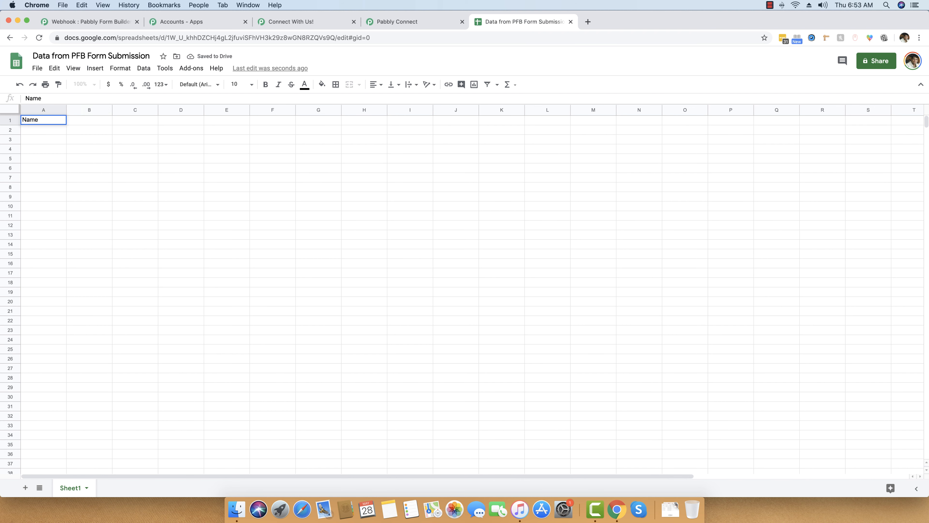
{"action": "key", "text": "Right"}
{"action": "key", "text": "Left"}
{"action": "type", "text": "First Name"}
{"action": "key", "text": "Tab"}
{"action": "type", "text": "Last Name"}
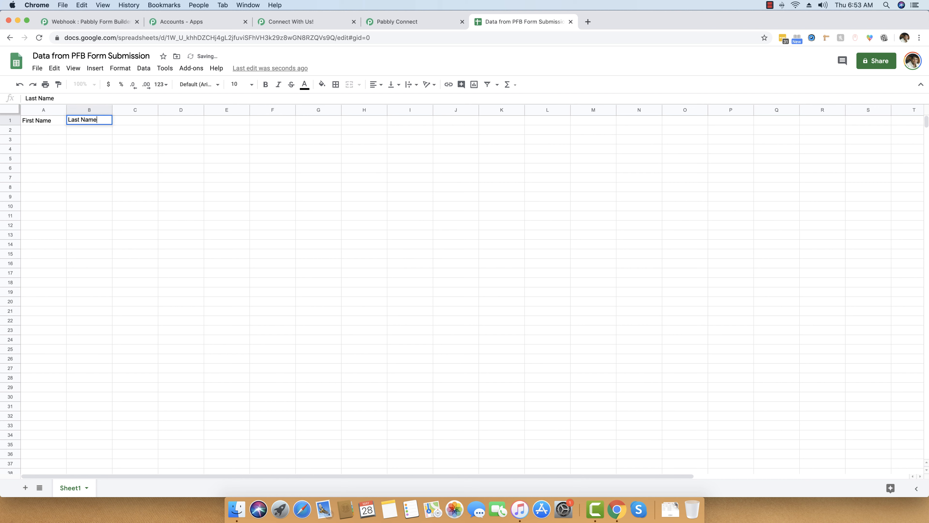
{"action": "key", "text": "Tab"}
{"action": "type", "text": "Email Address"}
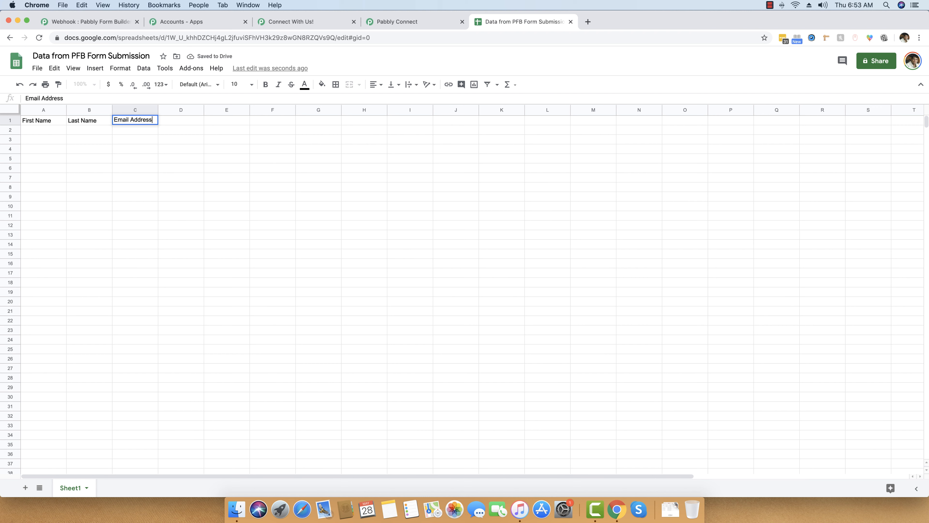
{"action": "key", "text": "Tab"}
{"action": "type", "text": "Ip"}
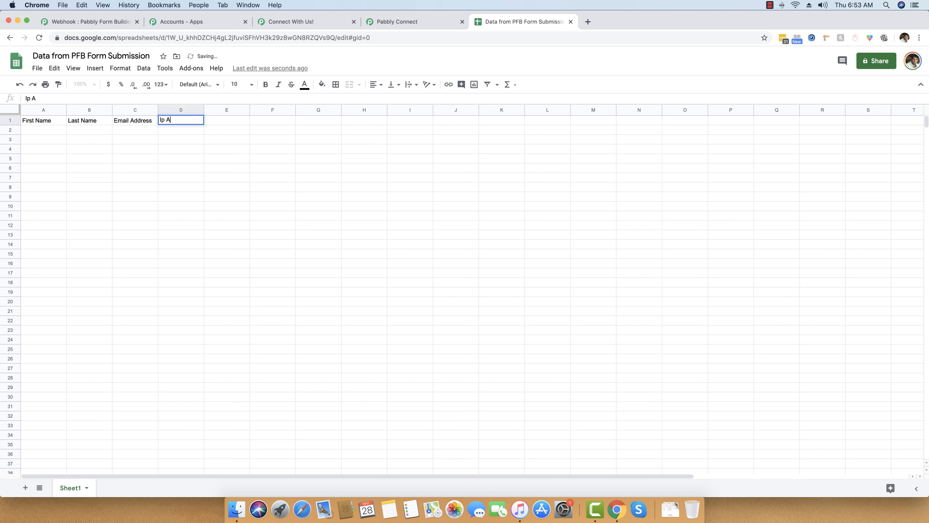
{"action": "type", "text": " Address"}
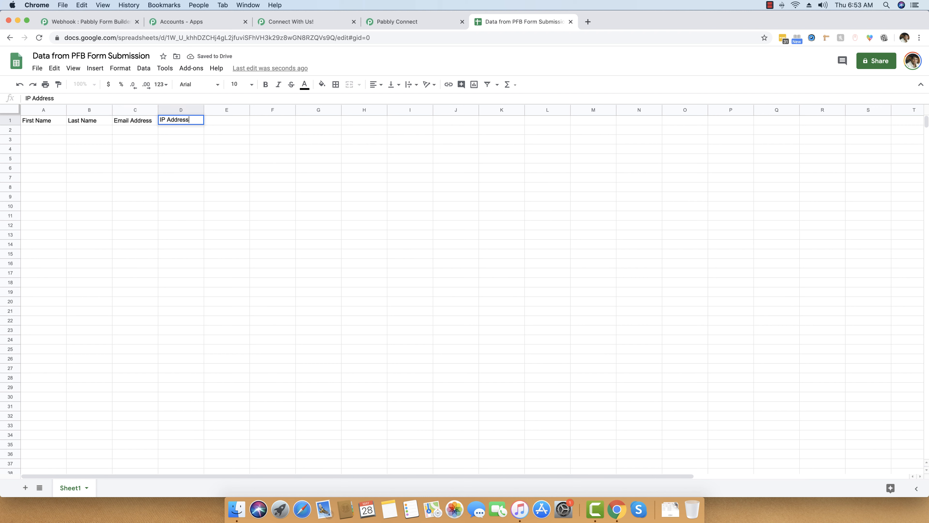
{"action": "key", "text": "Tab"}
{"action": "type", "text": "Full Name"}
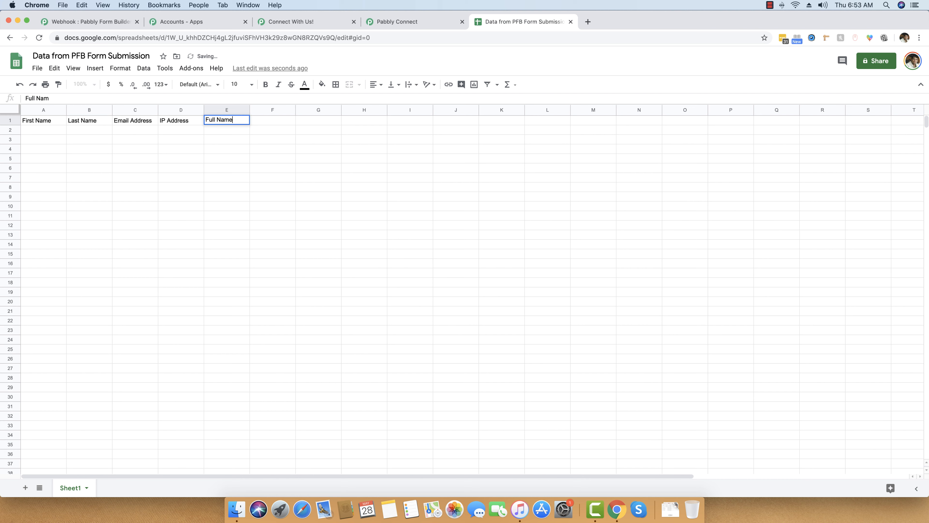
{"action": "key", "text": "Tab"}
{"action": "key", "text": "Down"}
{"action": "key", "text": "Left"}
{"action": "key", "text": "Left"}
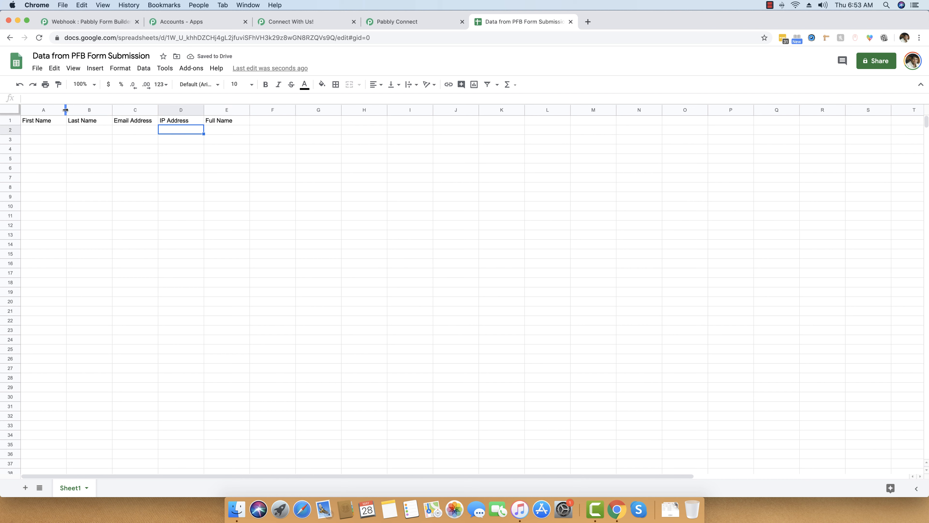
{"action": "left_click_drag", "start_coordinate": [67, 111], "coordinate": [533, 110]}
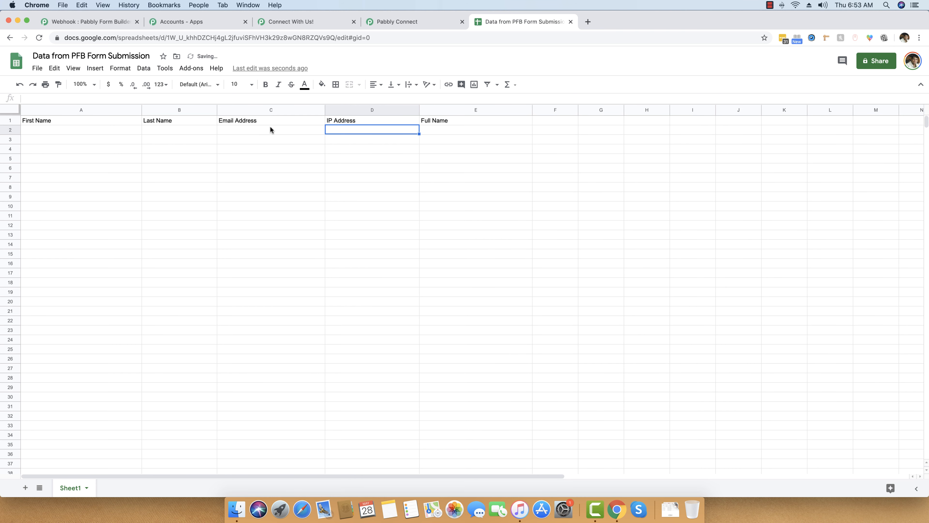
- Set the action step to Google Sheets with Append Values and begin connecting a Google account
{"action": "left_click", "coordinate": [426, 24]}
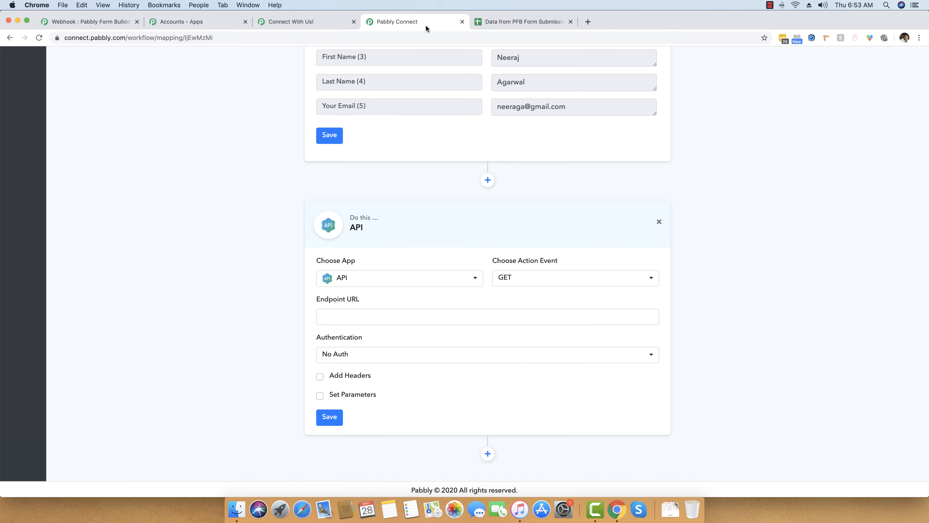
{"action": "scroll", "coordinate": [366, 274], "scroll_direction": "down", "scroll_amount": 1}
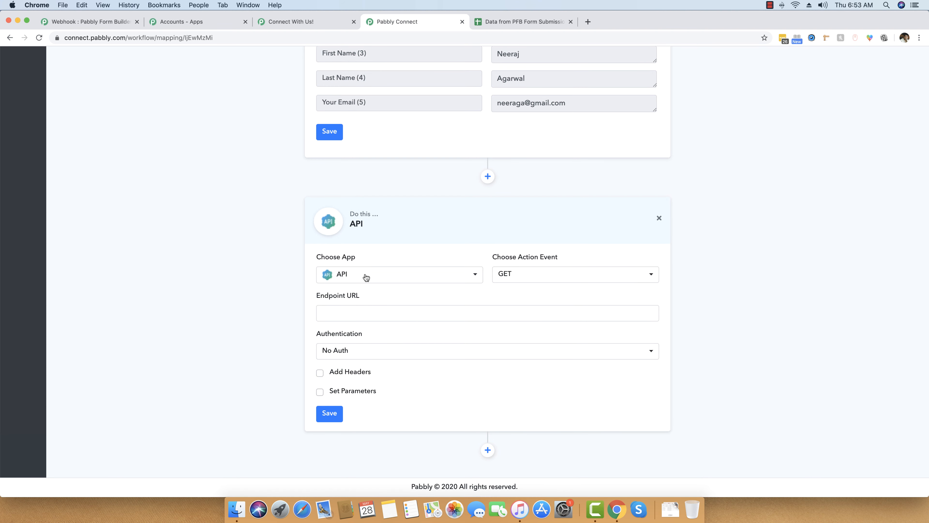
{"action": "left_click", "coordinate": [367, 273]}
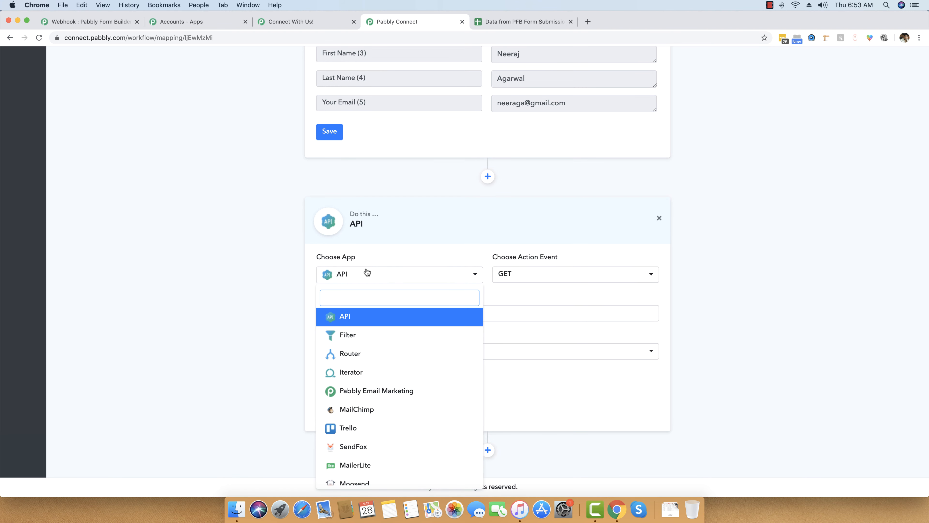
{"action": "type", "text": "google"}
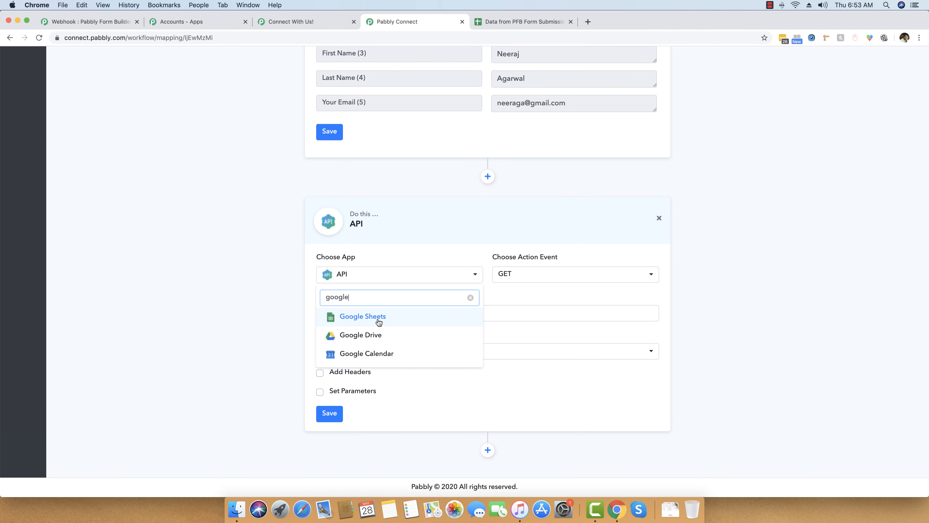
{"action": "left_click", "coordinate": [379, 317]}
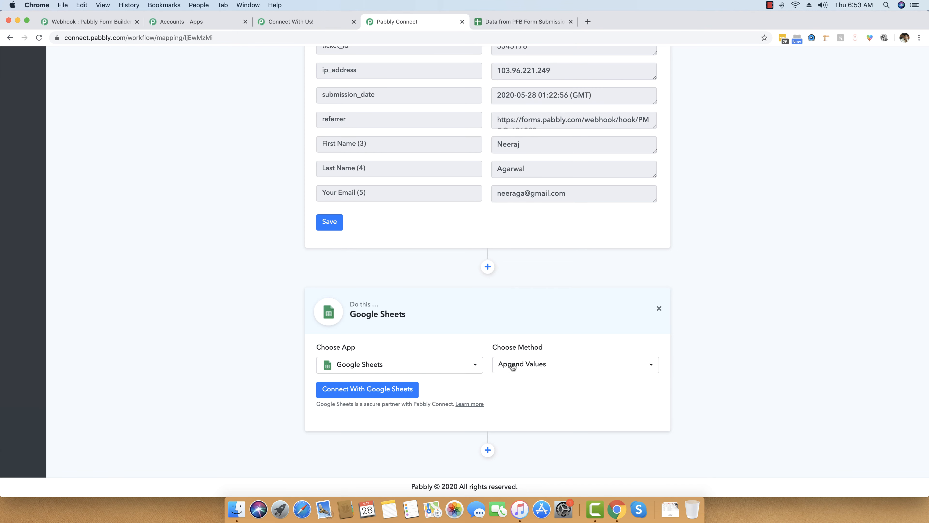
{"action": "left_click", "coordinate": [512, 367]}
{"action": "left_click", "coordinate": [536, 367]}
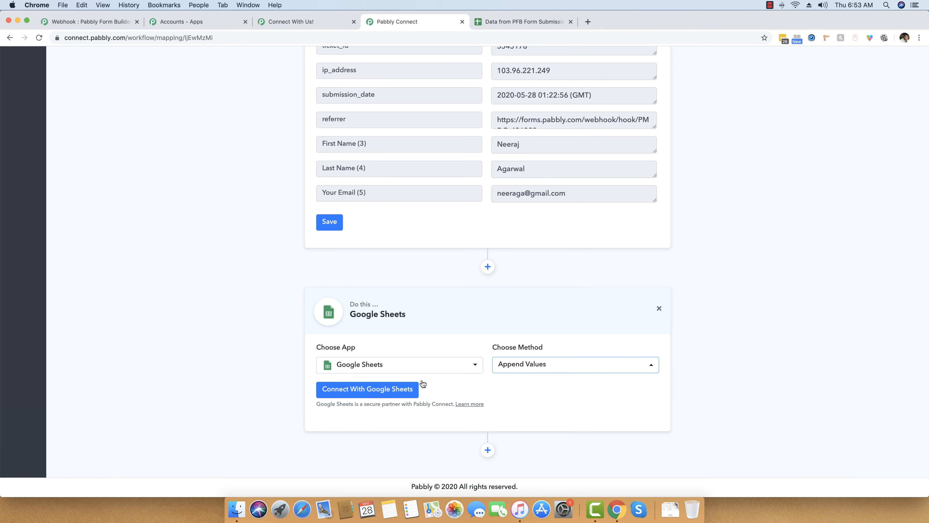
{"action": "left_click", "coordinate": [335, 390]}
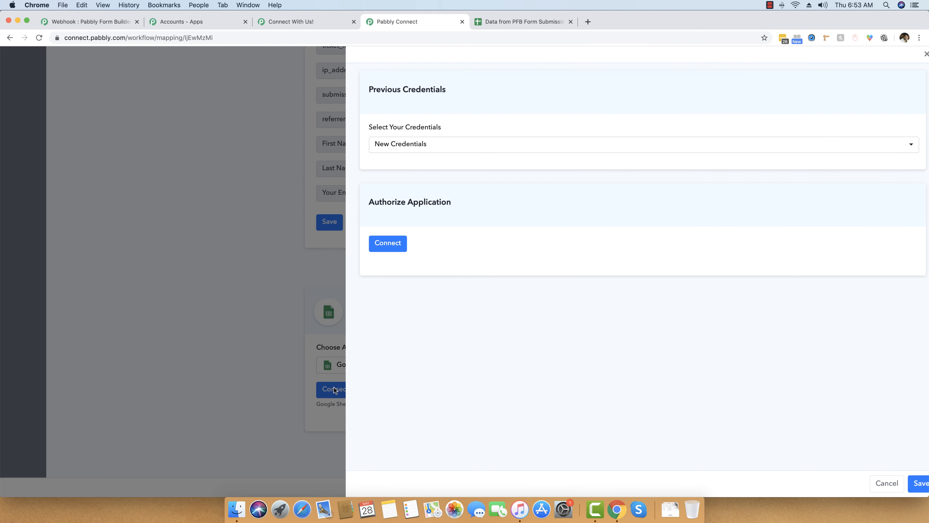
- Authorize Pabbly Connect to access Google Sheets with the chosen Google account
{"action": "left_click", "coordinate": [396, 245]}
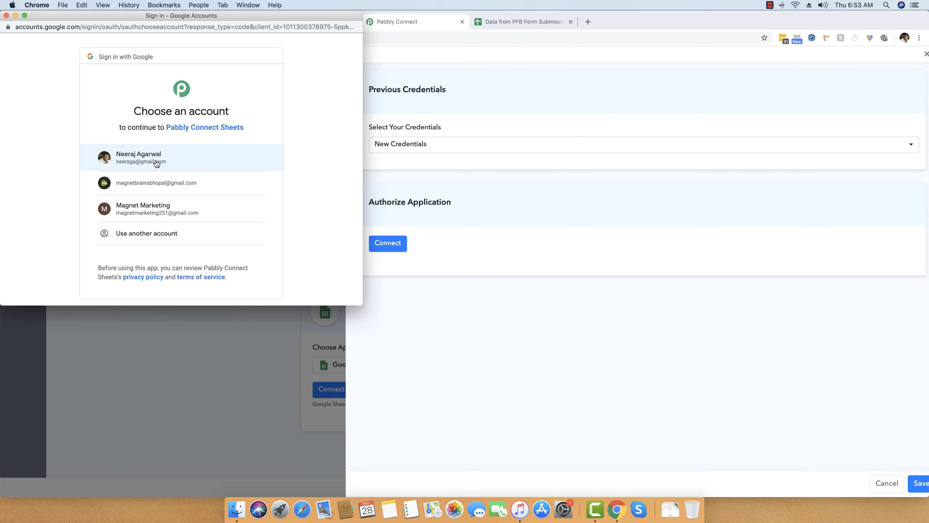
{"action": "left_click", "coordinate": [157, 159]}
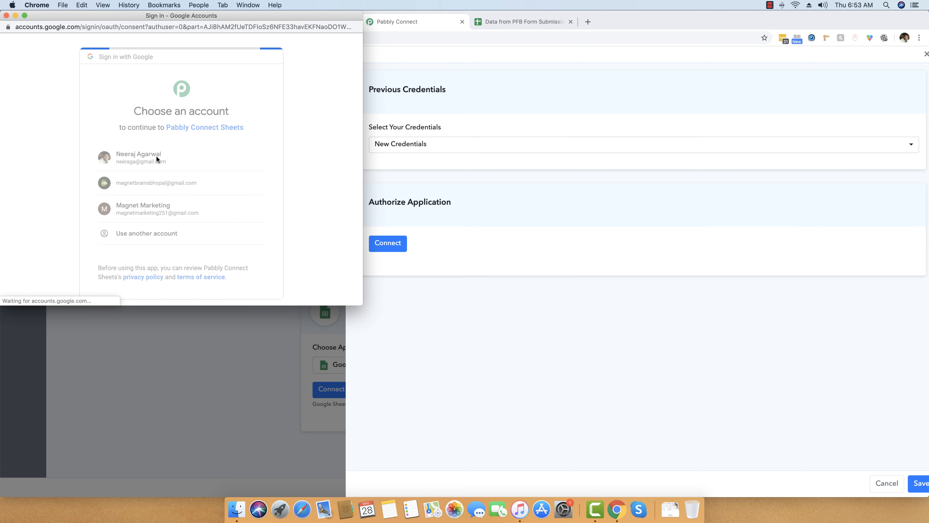
{"action": "scroll", "coordinate": [163, 166], "scroll_direction": "down", "scroll_amount": 3}
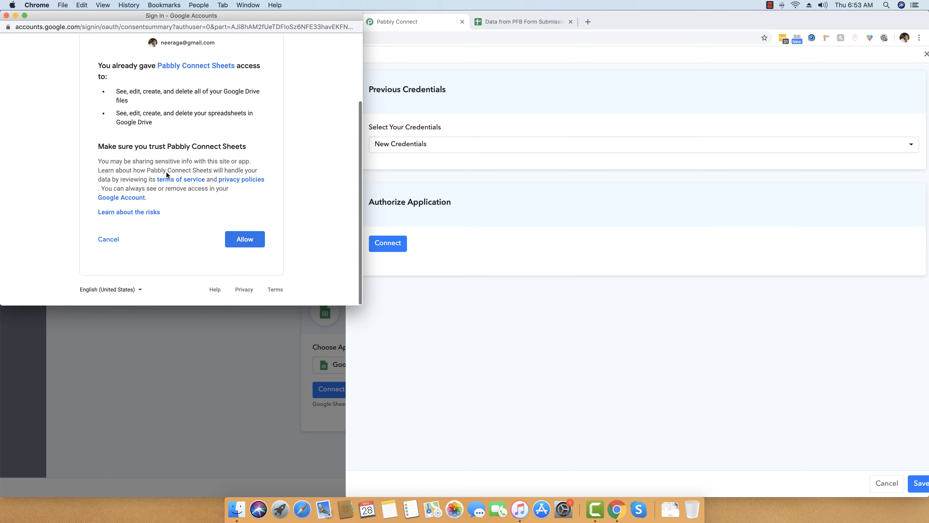
{"action": "left_click", "coordinate": [251, 241]}
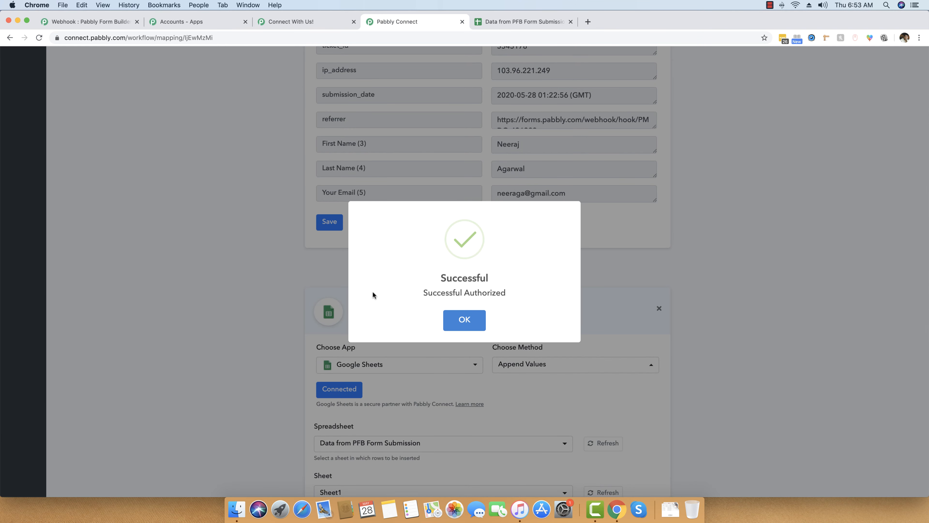
{"action": "left_click", "coordinate": [465, 320]}
- Select the Data from PFB Form Submission spreadsheet and Sheet1, then view that spreadsheet
{"action": "scroll", "coordinate": [239, 305], "scroll_direction": "down", "scroll_amount": 5}
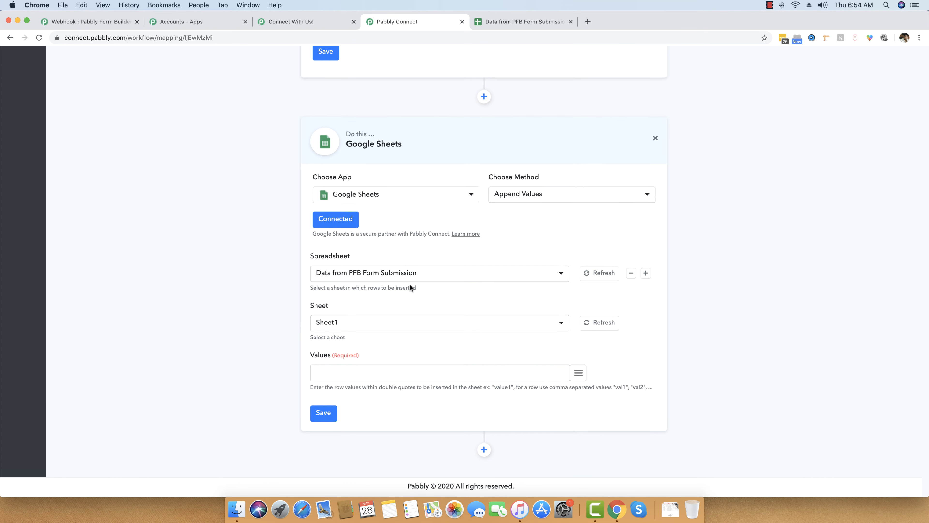
{"action": "left_click", "coordinate": [378, 275]}
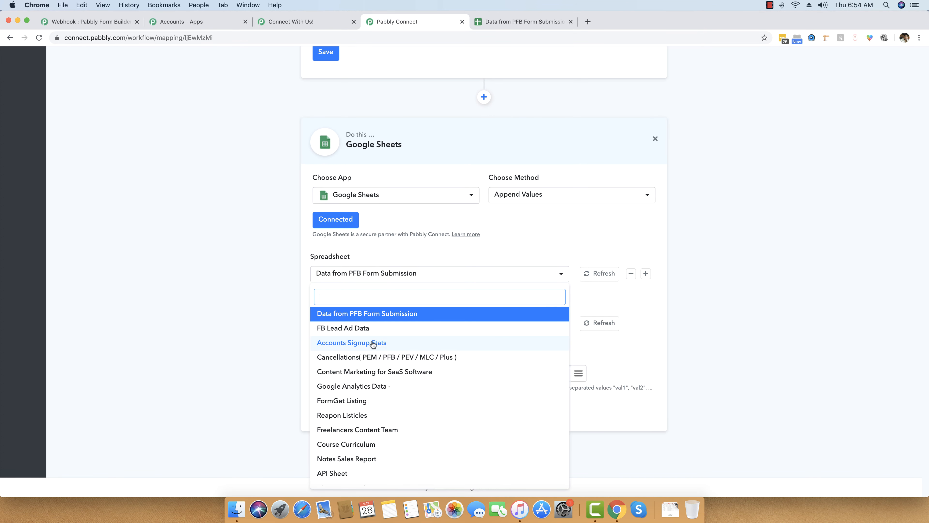
{"action": "scroll", "coordinate": [424, 419], "scroll_direction": "down", "scroll_amount": 3}
{"action": "scroll", "coordinate": [423, 419], "scroll_direction": "up", "scroll_amount": 3}
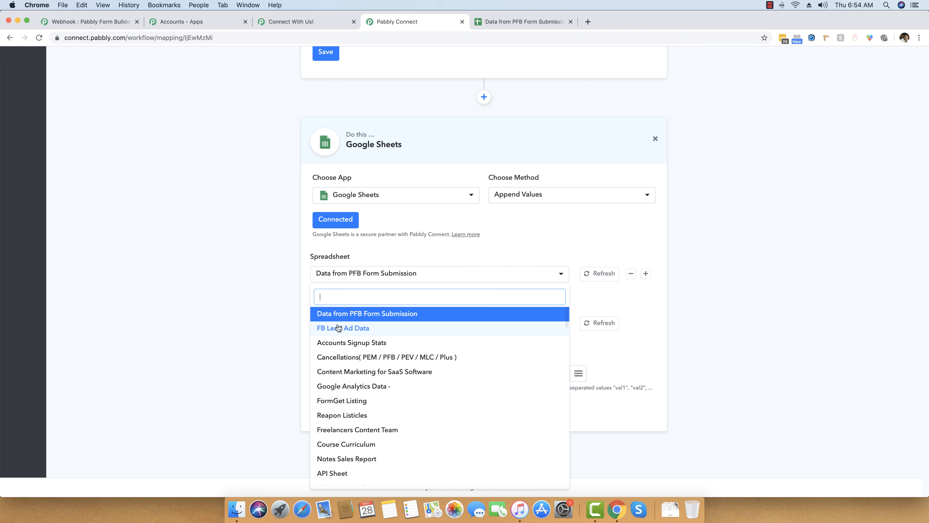
{"action": "scroll", "coordinate": [367, 318], "scroll_direction": "down", "scroll_amount": 1}
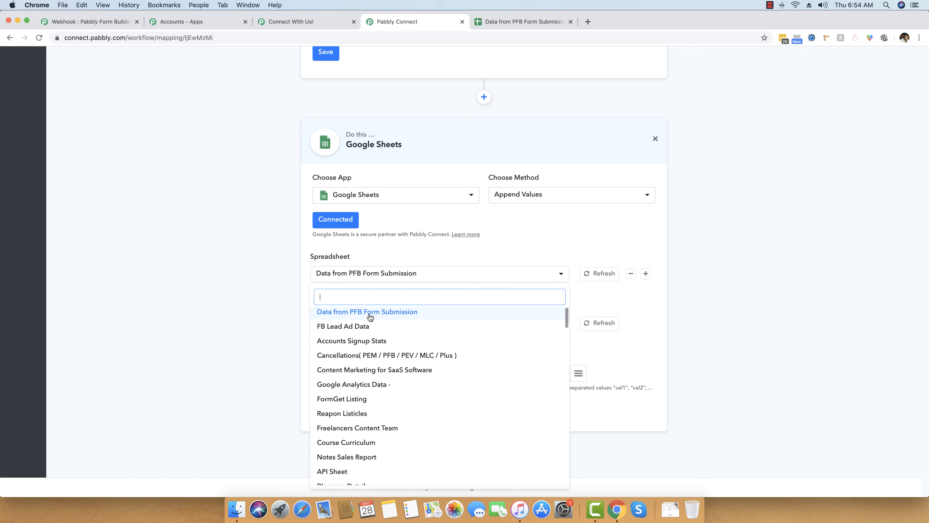
{"action": "scroll", "coordinate": [367, 317], "scroll_direction": "up", "scroll_amount": 1}
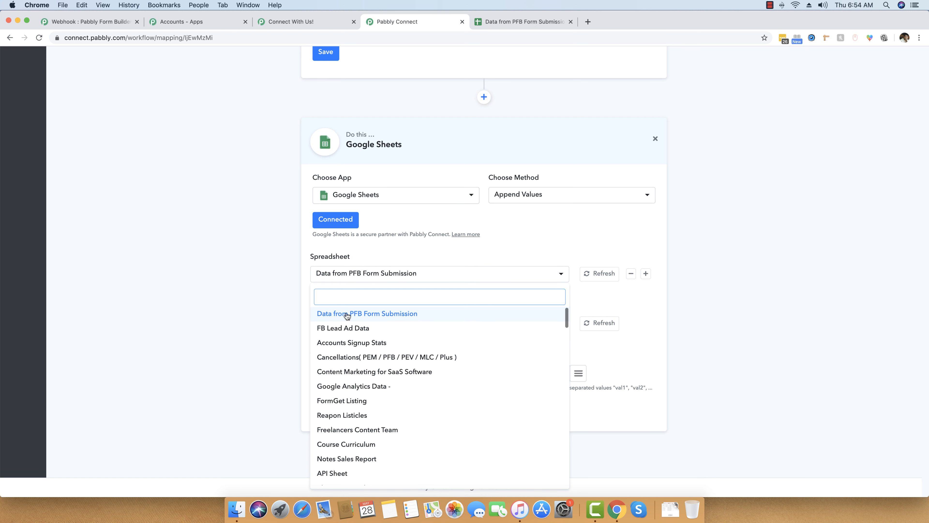
{"action": "left_click", "coordinate": [367, 317]}
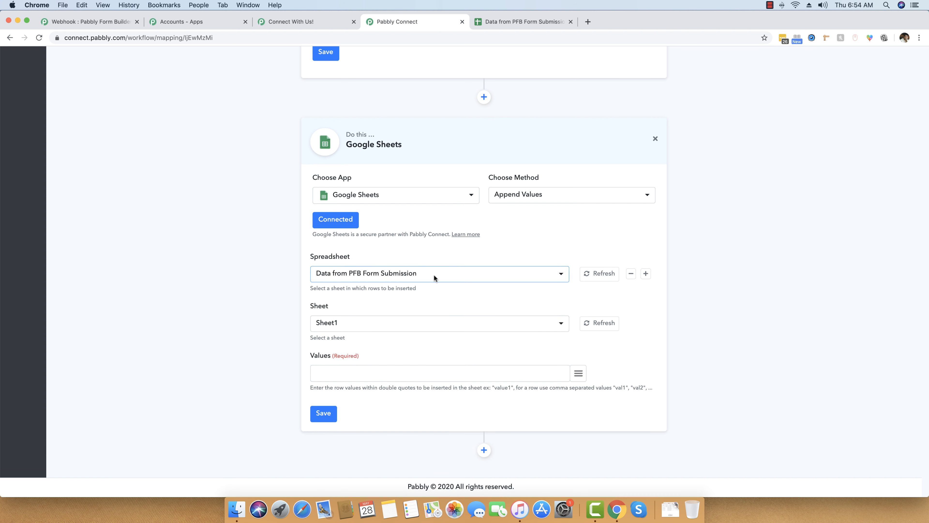
{"action": "left_click", "coordinate": [333, 327]}
{"action": "left_click", "coordinate": [335, 327]}
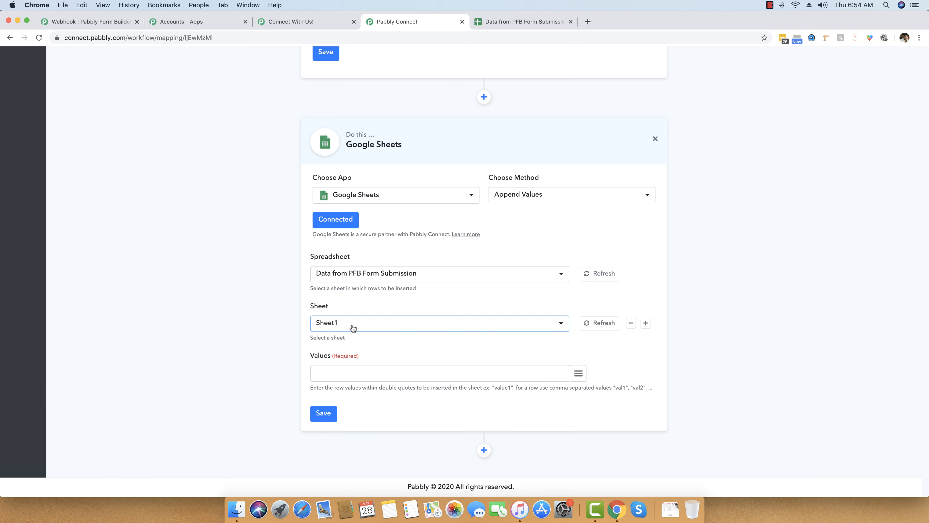
{"action": "left_click", "coordinate": [520, 23]}
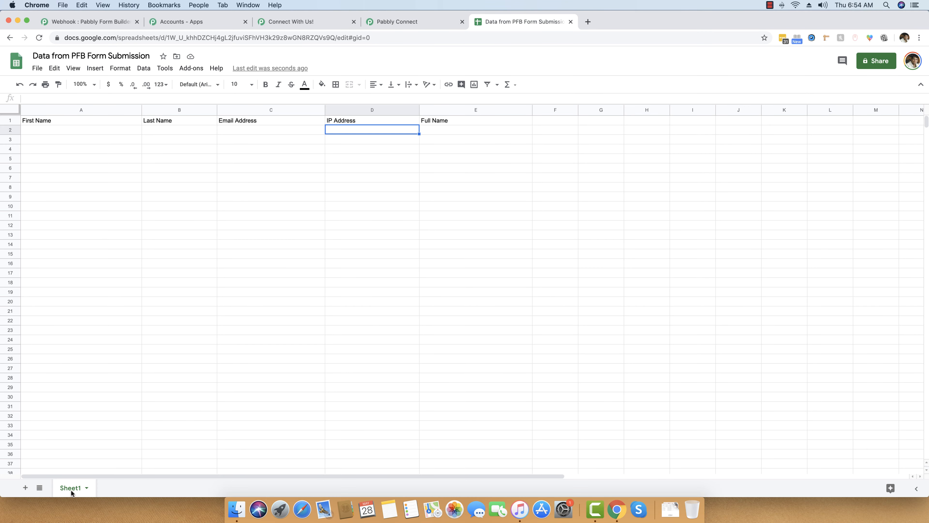
- Back in the workflow, confirm Sheet1 as the target sheet
{"action": "left_click", "coordinate": [81, 445]}
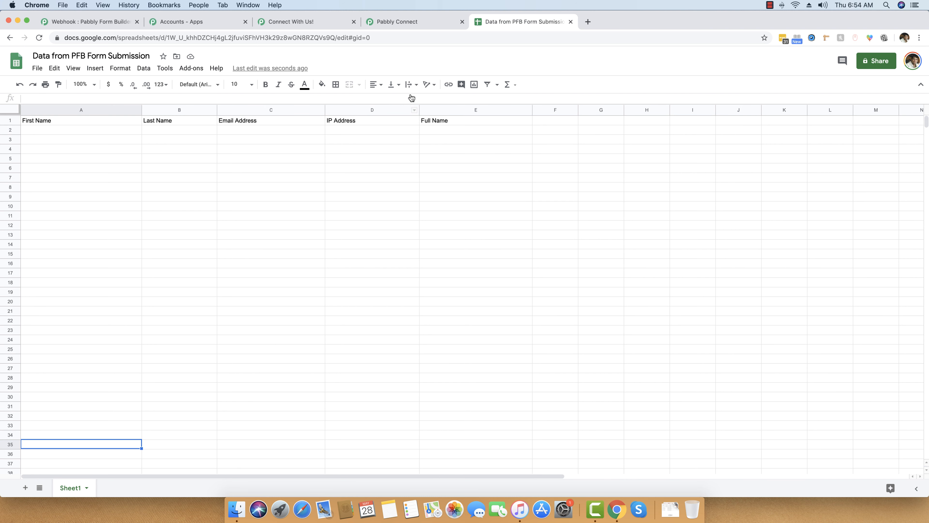
{"action": "left_click", "coordinate": [405, 23]}
{"action": "left_click", "coordinate": [369, 326]}
{"action": "left_click", "coordinate": [370, 326]}
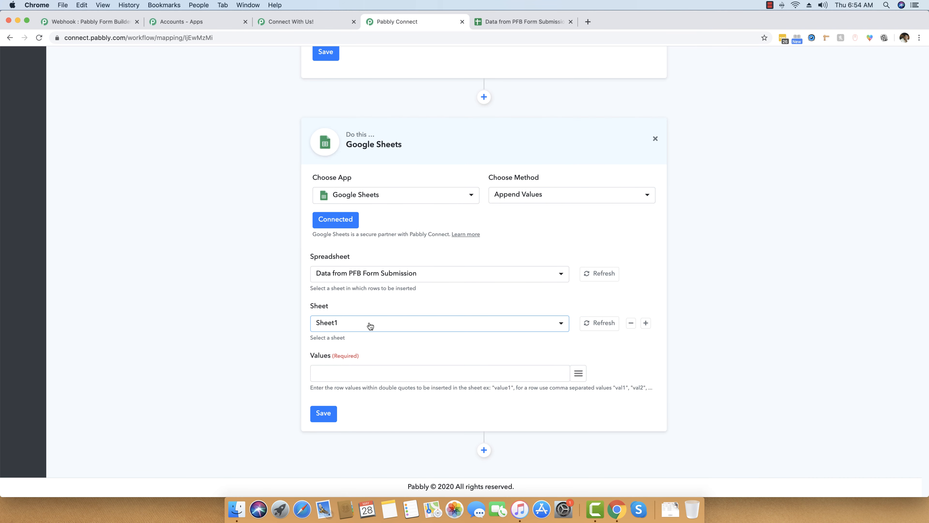
- Start the Values field with five empty quoted placeholders, then check the spreadsheet's column headers
{"action": "left_click", "coordinate": [349, 373]}
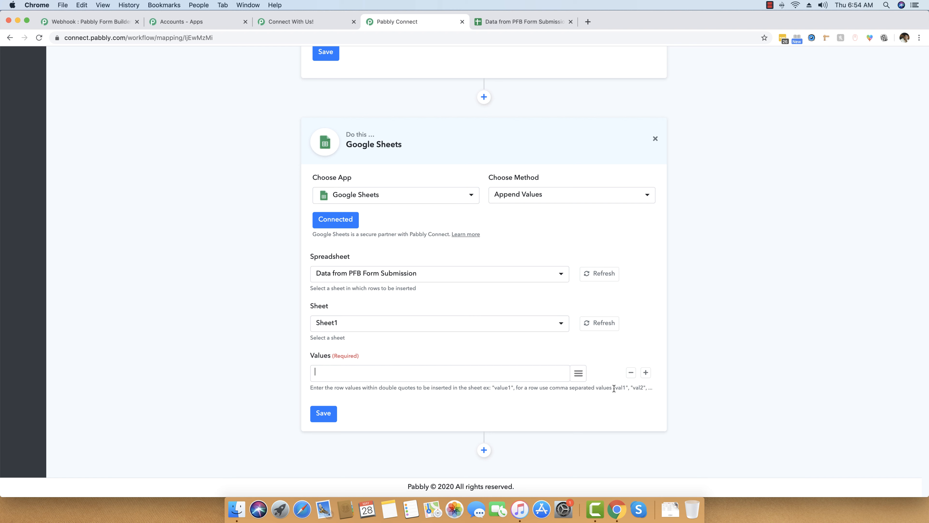
{"action": "left_click_drag", "start_coordinate": [618, 388], "coordinate": [642, 388]}
{"action": "left_click", "coordinate": [633, 388]}
{"action": "left_click", "coordinate": [498, 23]}
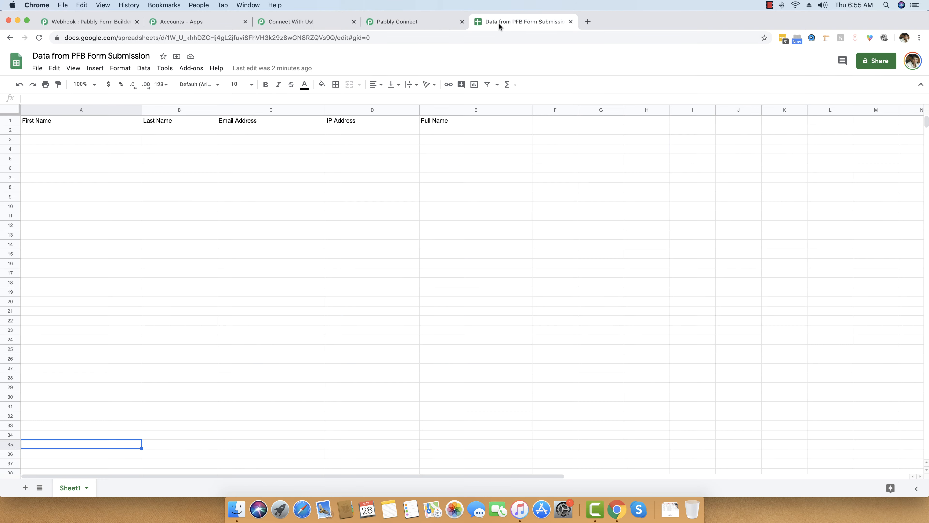
- Insert the First Name, Last Name and Your Email form fields into Values
{"action": "left_click", "coordinate": [439, 22]}
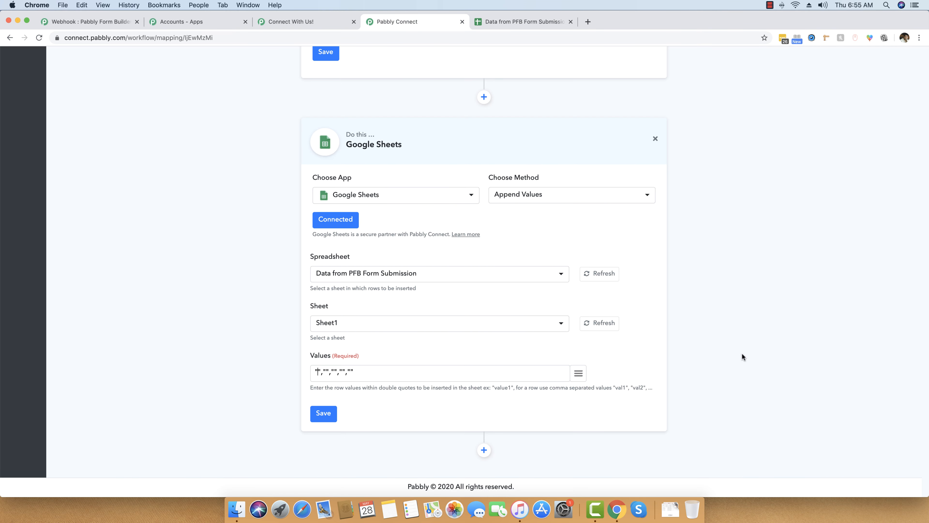
{"action": "left_click", "coordinate": [578, 373]}
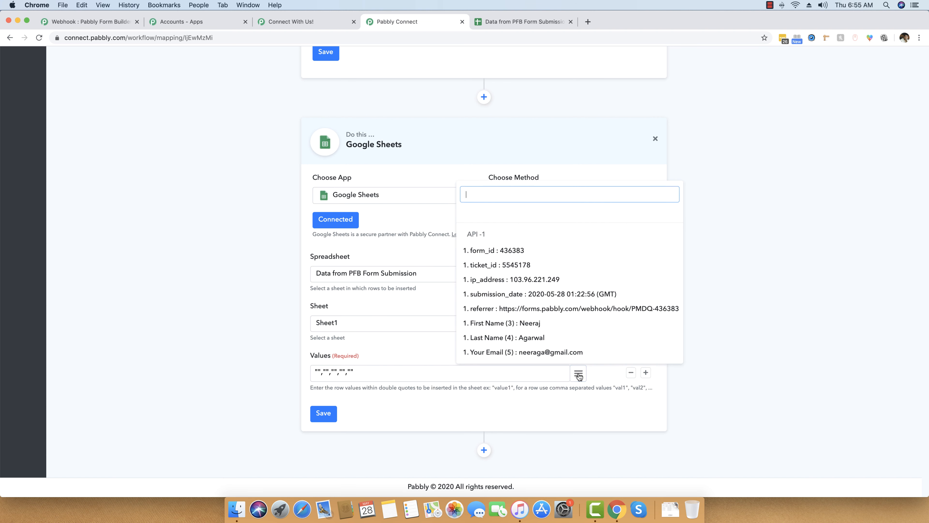
{"action": "left_click", "coordinate": [504, 328]}
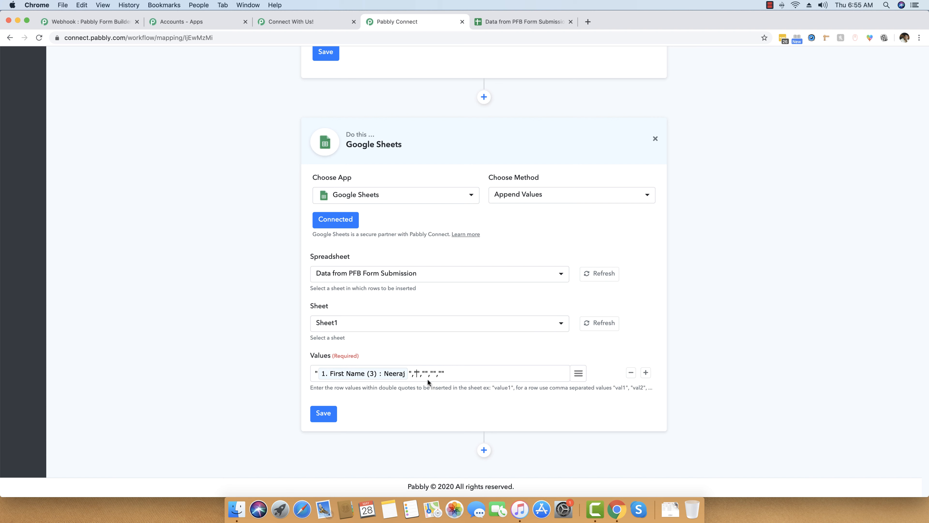
{"action": "left_click", "coordinate": [578, 373]}
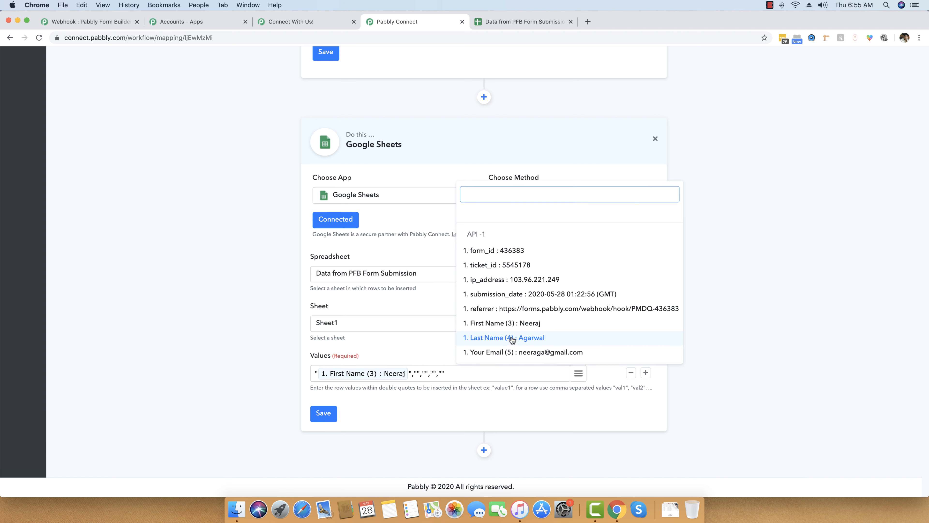
{"action": "left_click", "coordinate": [495, 339]}
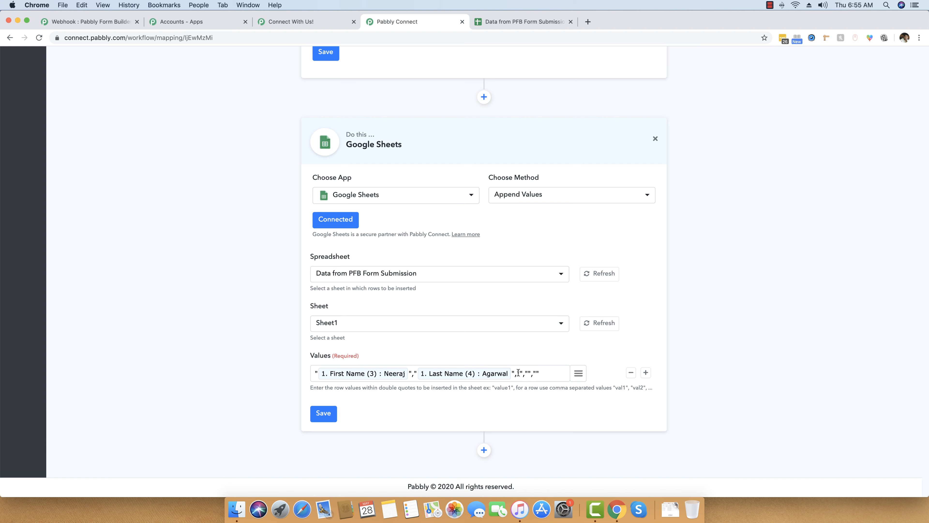
{"action": "left_click", "coordinate": [578, 373]}
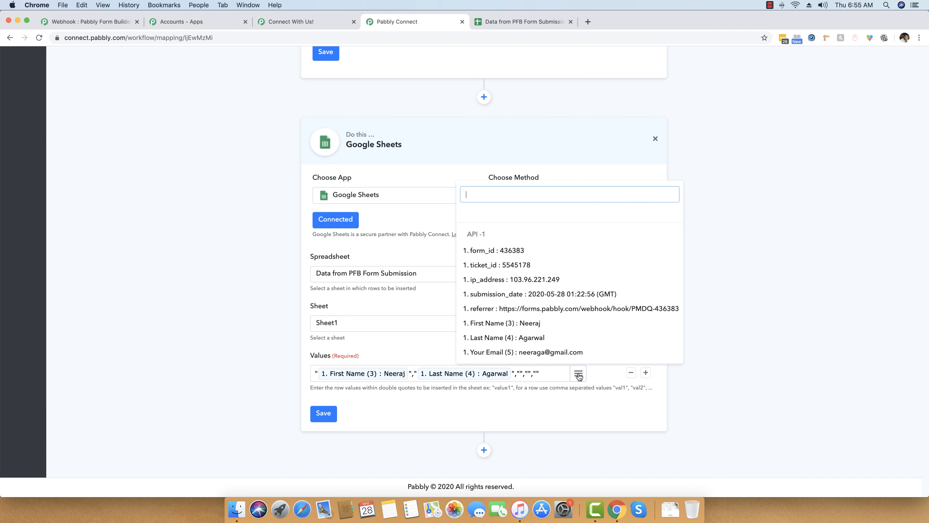
{"action": "left_click", "coordinate": [533, 352]}
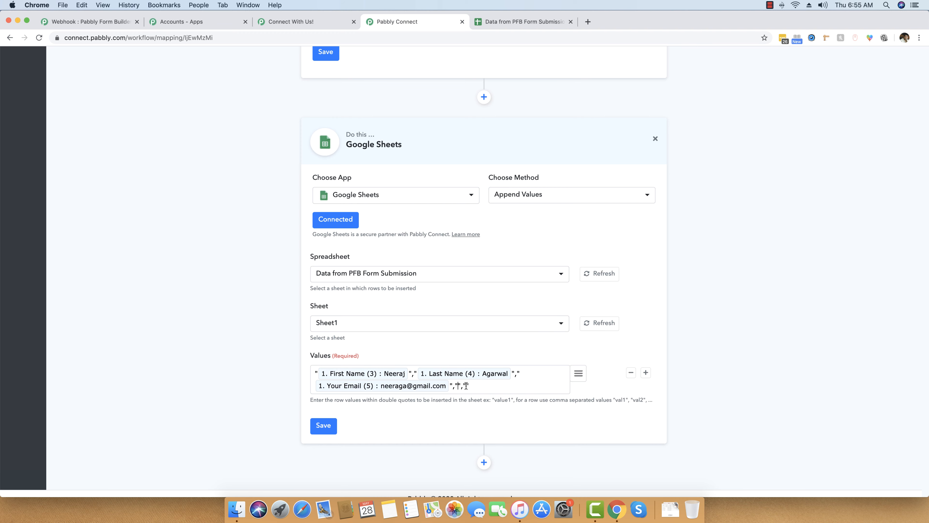
- Add ip_address, then First Name plus Last Name for the Full Name column
{"action": "left_click", "coordinate": [522, 22]}
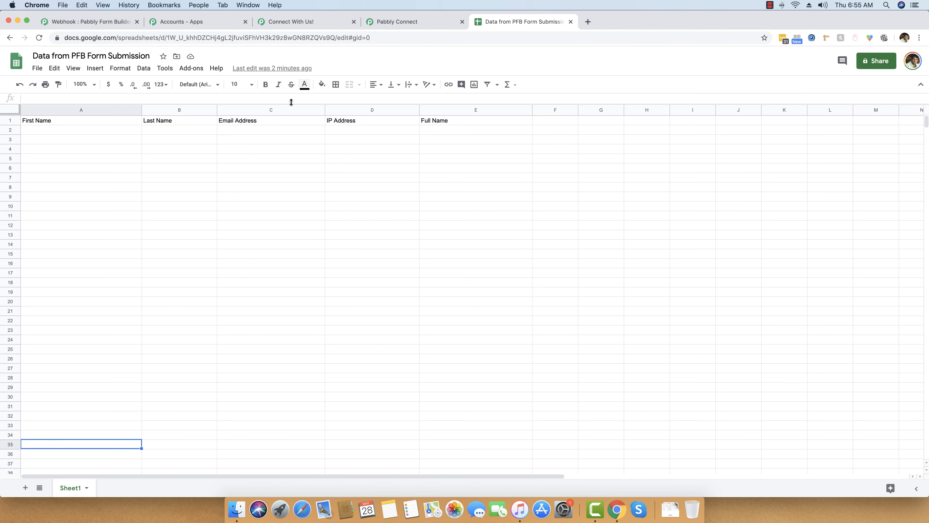
{"action": "left_click", "coordinate": [442, 22]}
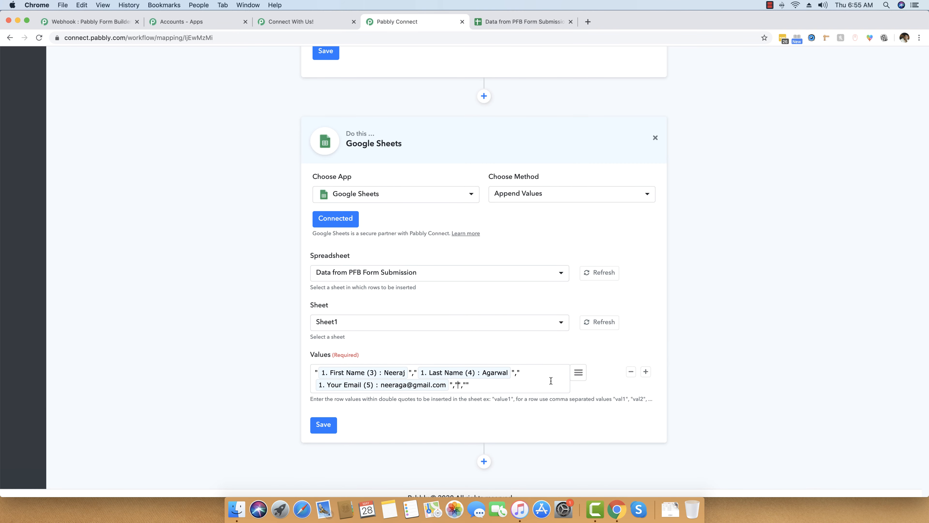
{"action": "left_click", "coordinate": [579, 374]}
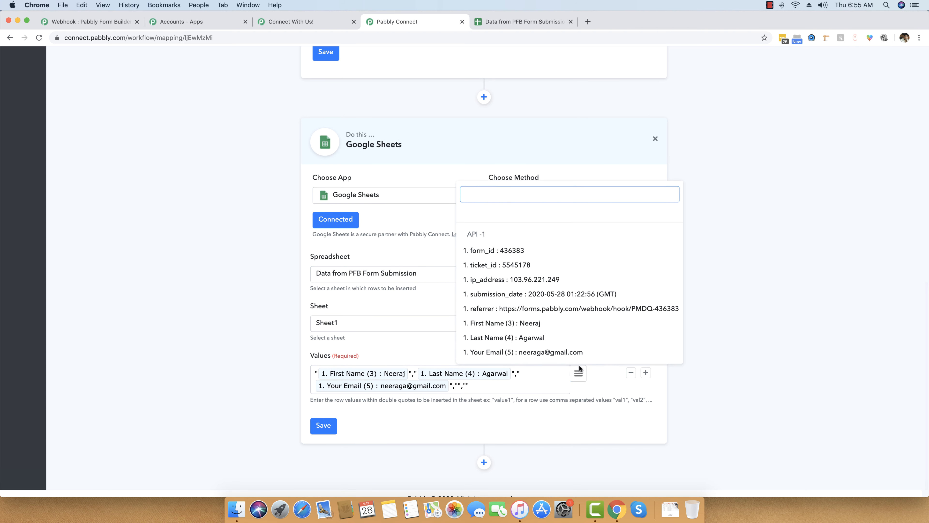
{"action": "left_click", "coordinate": [517, 280]}
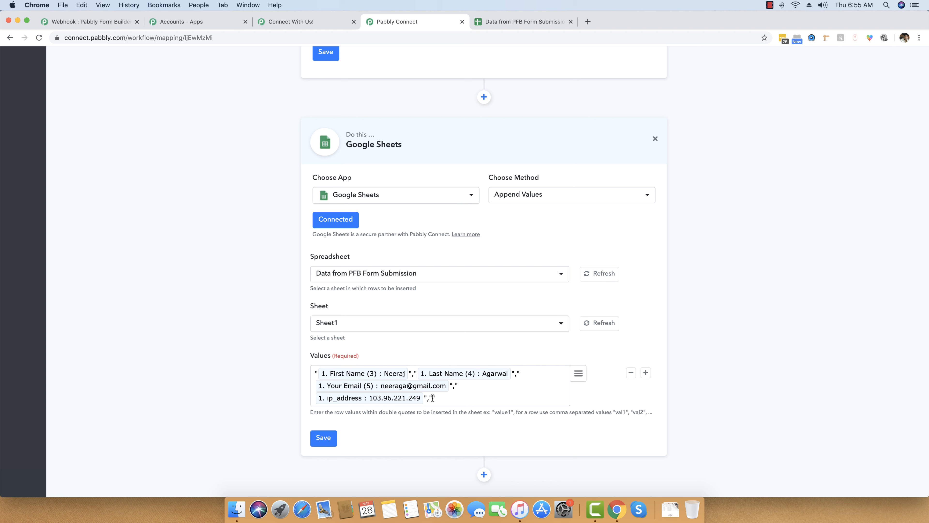
{"action": "left_click", "coordinate": [577, 373]}
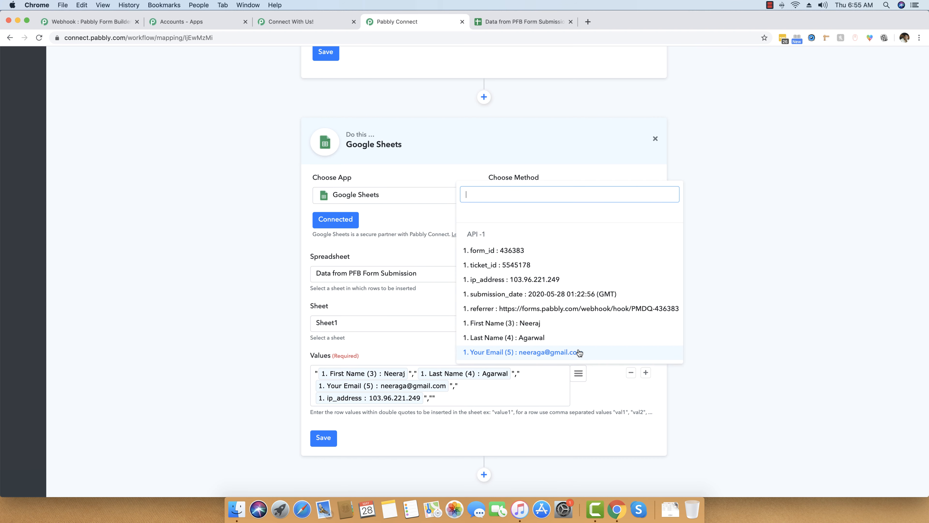
{"action": "left_click", "coordinate": [535, 324]}
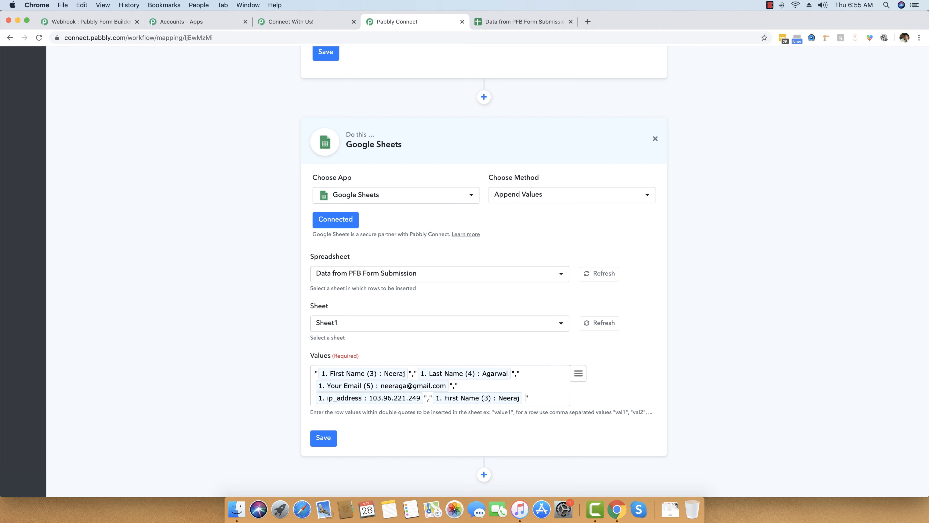
{"action": "left_click", "coordinate": [578, 373]}
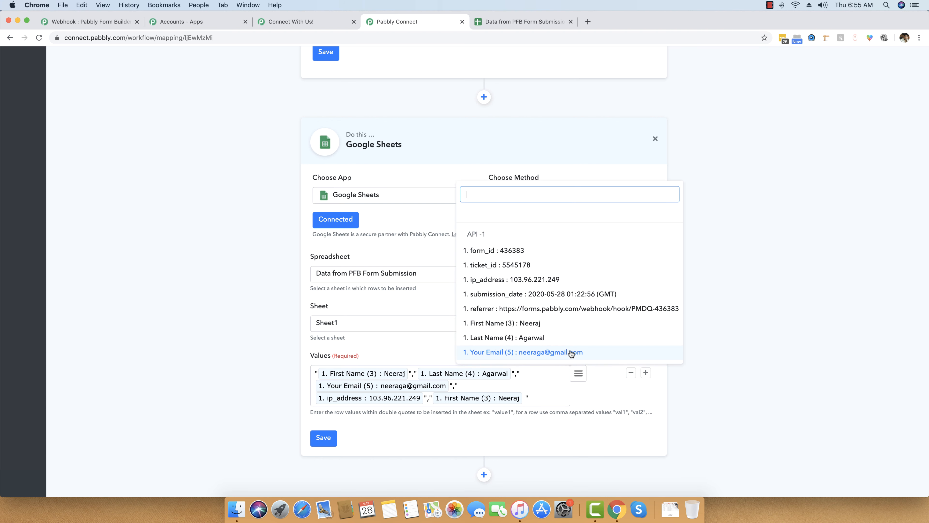
{"action": "left_click", "coordinate": [549, 339]}
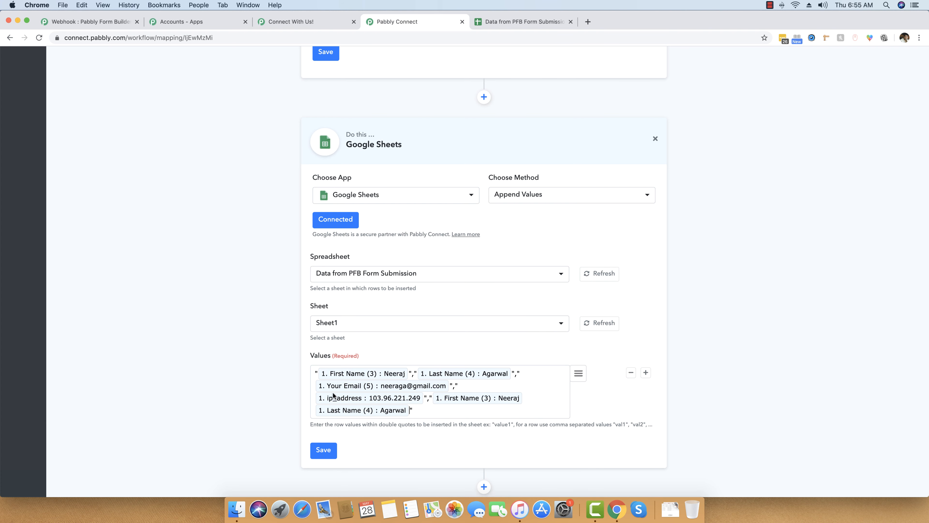
- Save the Google Sheets step settings
{"action": "left_click", "coordinate": [327, 452]}
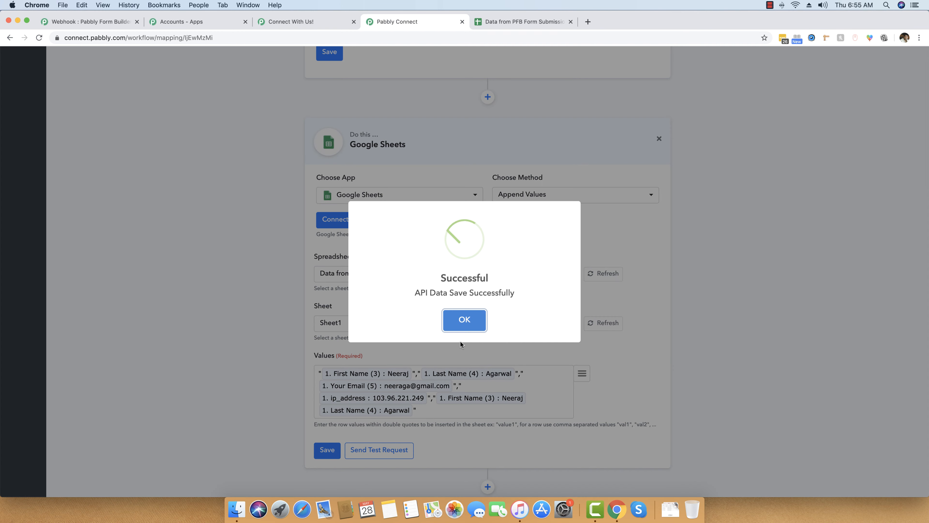
{"action": "left_click", "coordinate": [475, 325]}
{"action": "scroll", "coordinate": [398, 322], "scroll_direction": "down", "scroll_amount": 2}
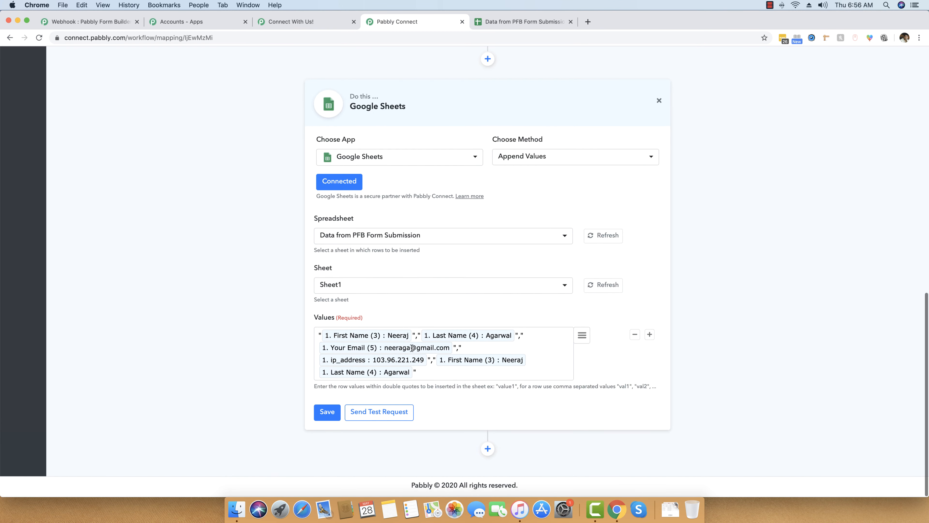
- Send a test request that appends a row to Sheet1 range A2:E2
{"action": "left_click", "coordinate": [380, 413]}
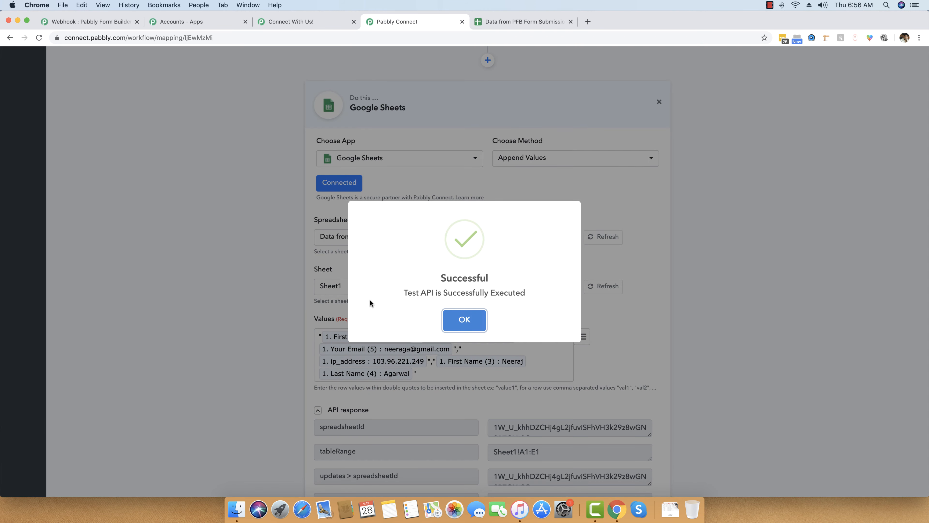
{"action": "left_click", "coordinate": [456, 320]}
{"action": "scroll", "coordinate": [245, 373], "scroll_direction": "down", "scroll_amount": 3}
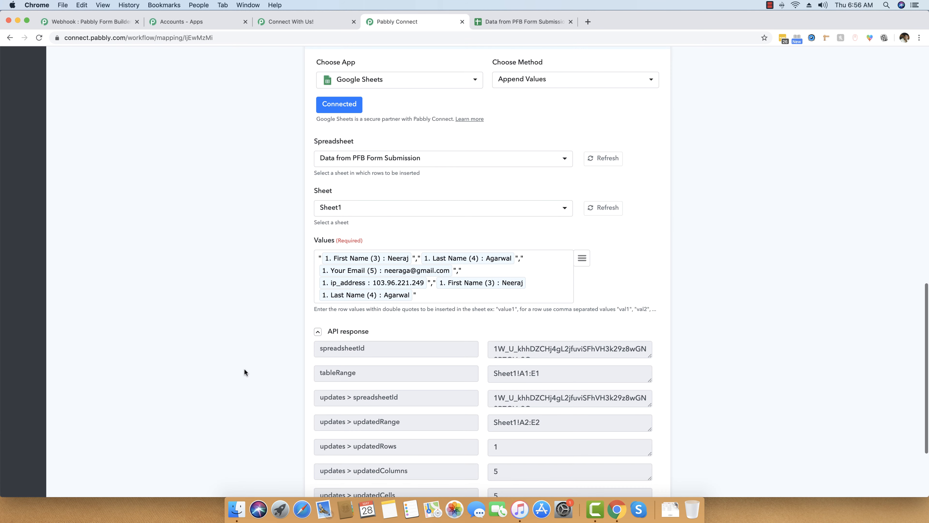
{"action": "left_click", "coordinate": [318, 331]}
{"action": "left_click", "coordinate": [513, 21]}
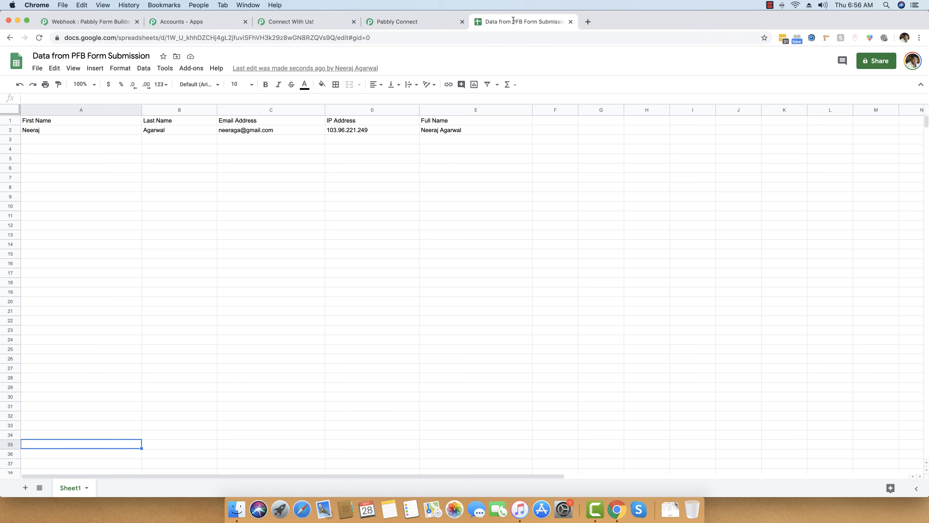
{"action": "left_click", "coordinate": [72, 225]}
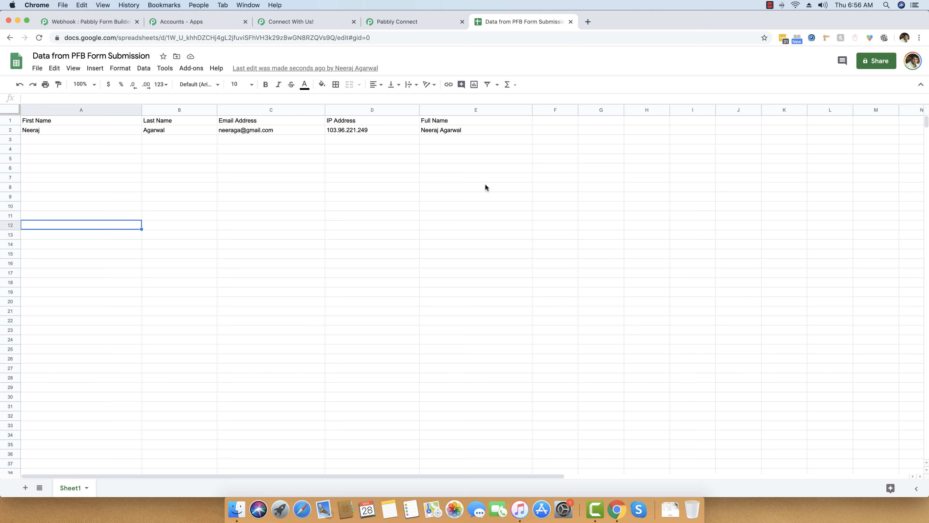
- Save the workflow again and scroll back to the Webhook trigger step
{"action": "left_click", "coordinate": [417, 22]}
{"action": "left_click", "coordinate": [327, 413]}
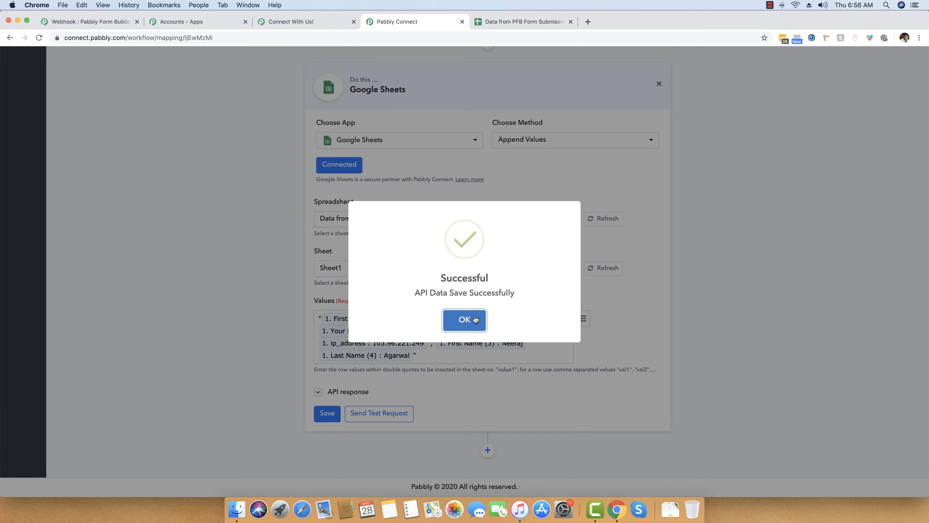
{"action": "left_click", "coordinate": [475, 320]}
{"action": "scroll", "coordinate": [228, 284], "scroll_direction": "up", "scroll_amount": 15}
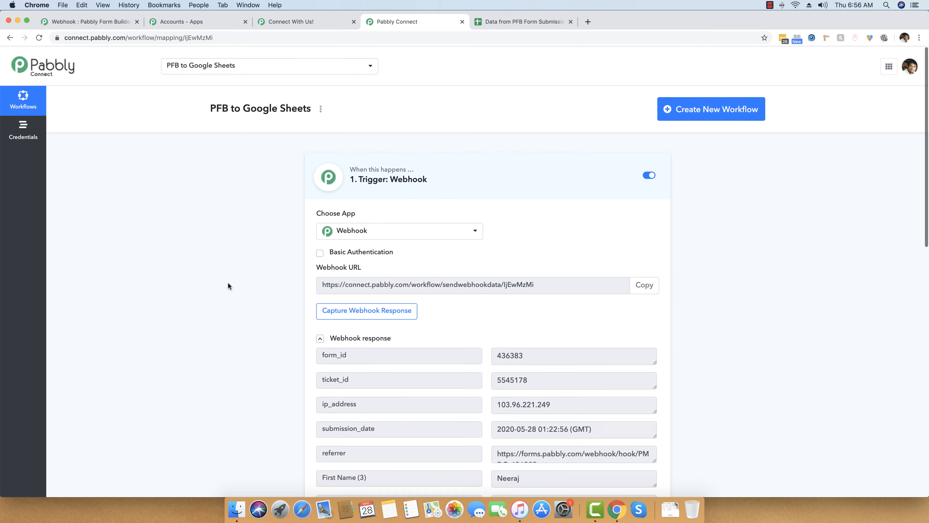
{"action": "scroll", "coordinate": [229, 284], "scroll_direction": "down", "scroll_amount": 2}
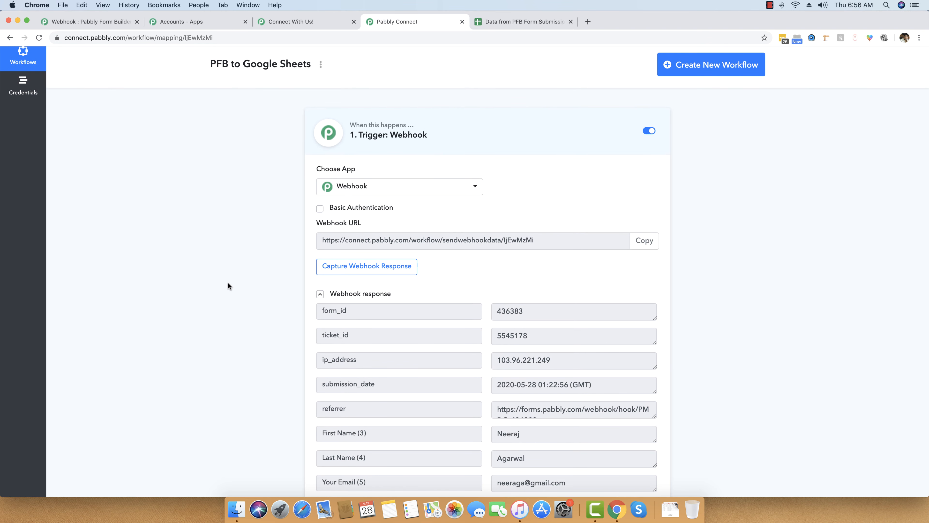
- Reload the published form page for a fresh entry and reorder the browser pages
{"action": "left_click", "coordinate": [307, 22]}
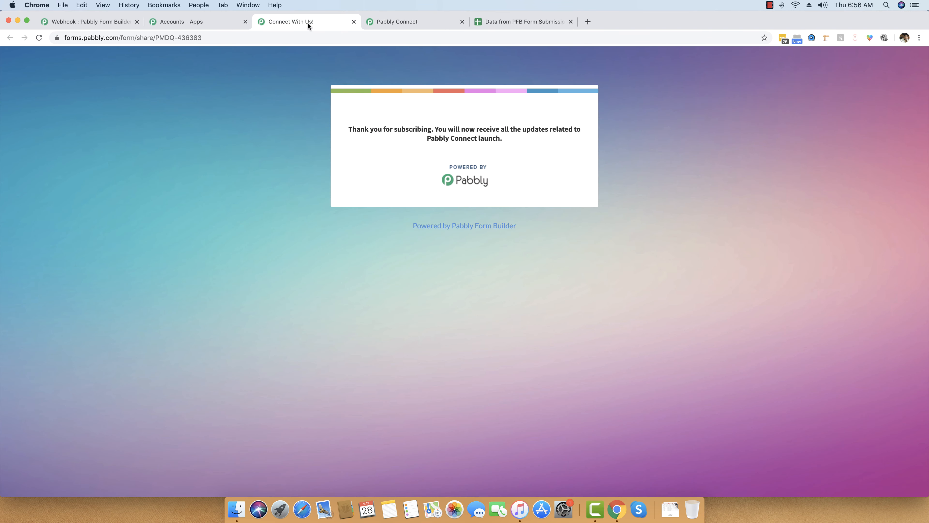
{"action": "left_click", "coordinate": [227, 37]}
{"action": "key", "text": "Return"}
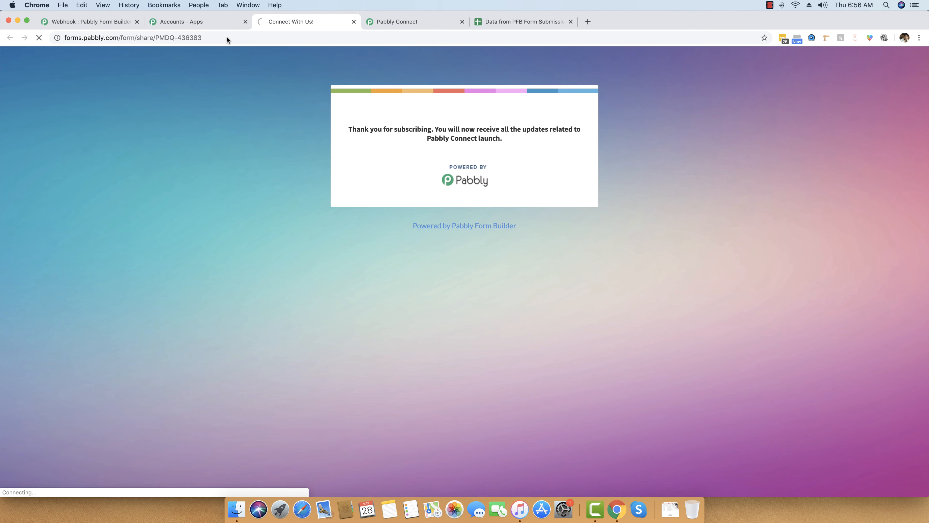
{"action": "left_click_drag", "start_coordinate": [293, 21], "coordinate": [421, 22]}
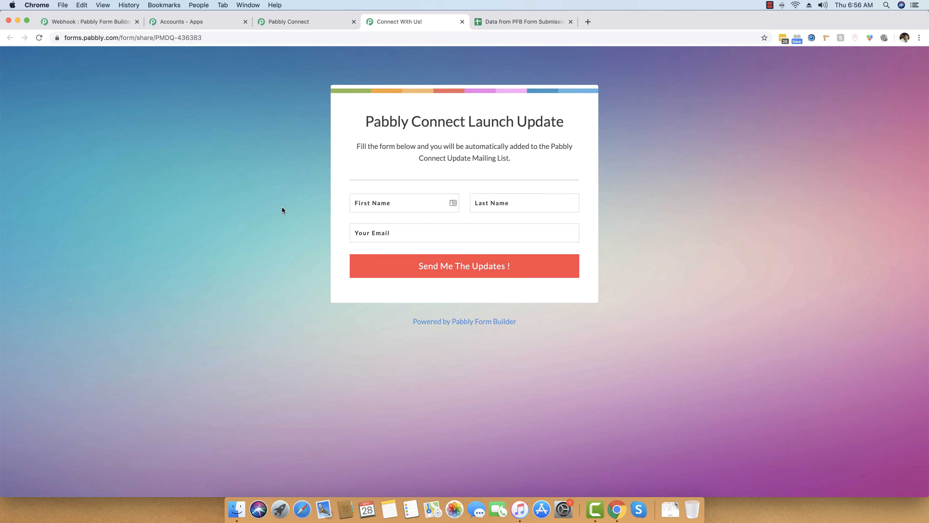
- Submit a test entry with a first name, last name and e-mail, then check the spreadsheet
{"action": "left_click", "coordinate": [415, 207]}
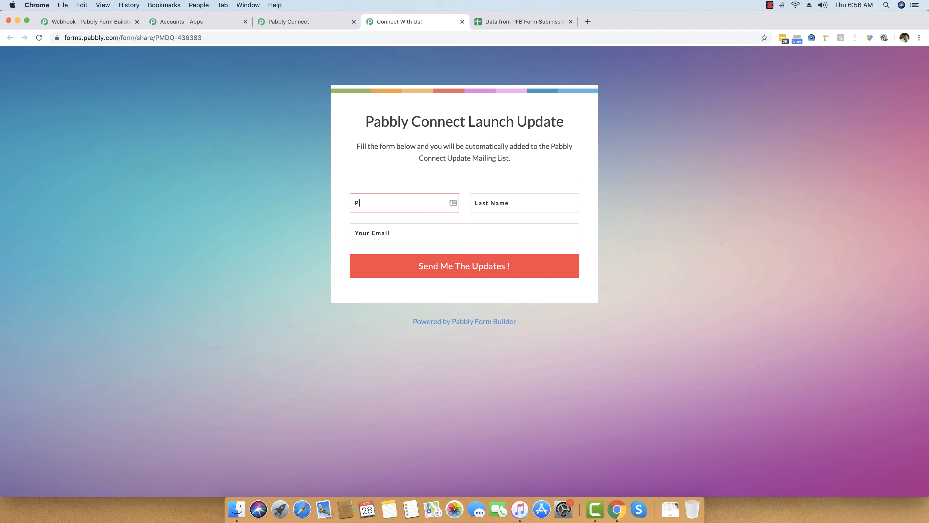
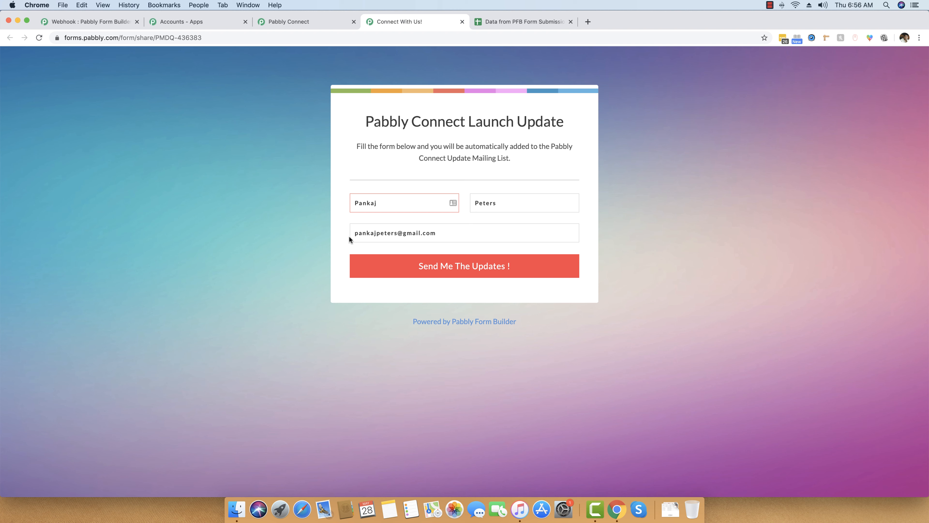
{"action": "left_click", "coordinate": [474, 271]}
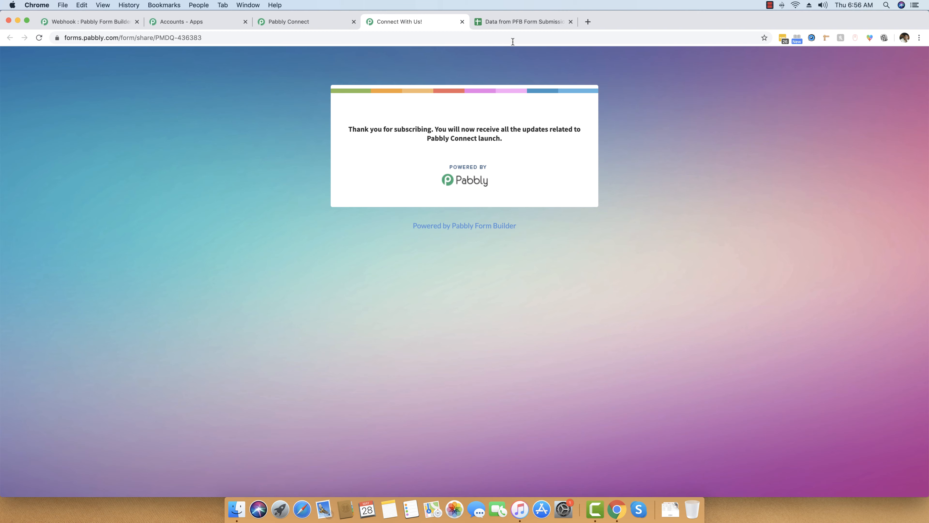
{"action": "left_click", "coordinate": [513, 22]}
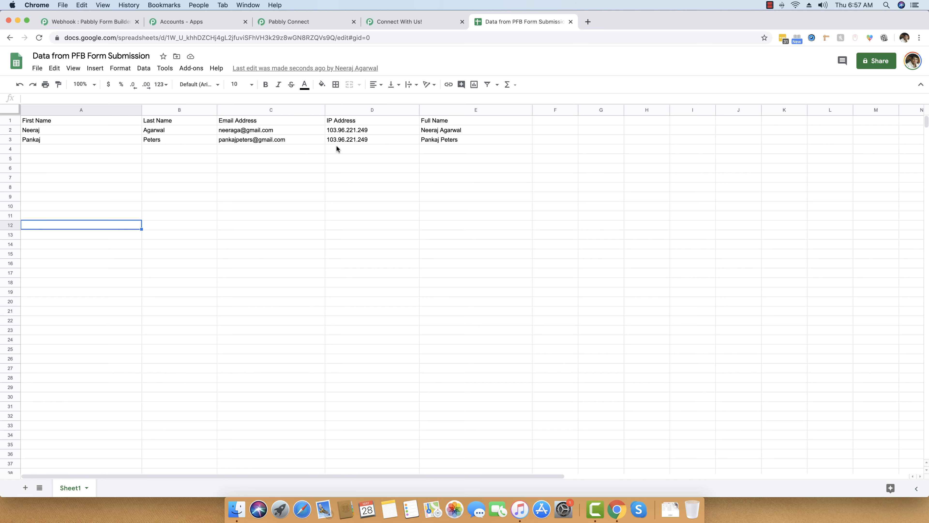
- Reload the form and submit a third test entry with first name, last name and e-mail
{"action": "left_click", "coordinate": [420, 20]}
{"action": "left_click", "coordinate": [311, 37]}
{"action": "key", "text": "Return"}
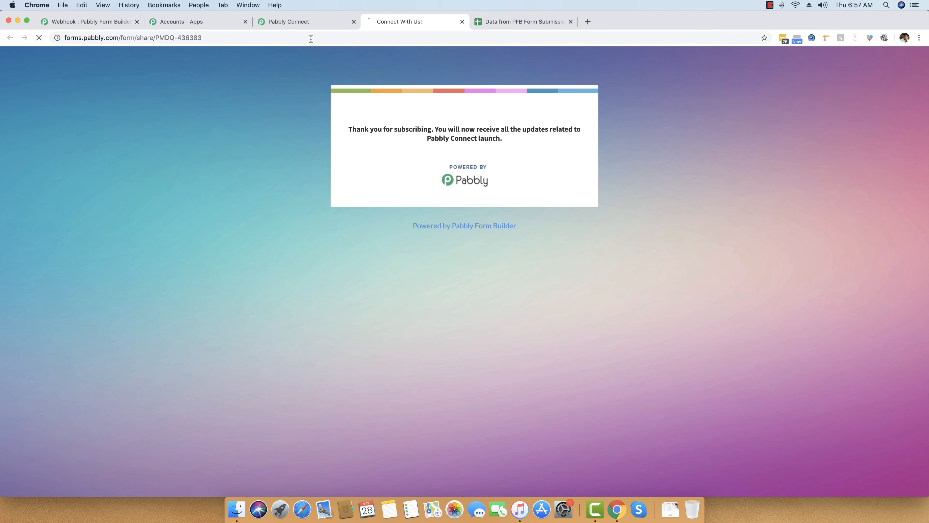
{"action": "left_click", "coordinate": [386, 205]}
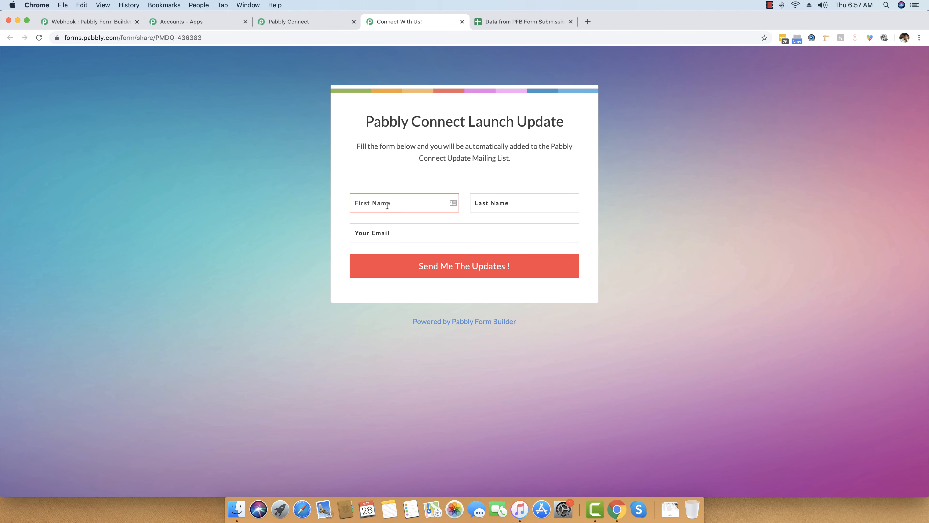
{"action": "key", "text": "Tab"}
{"action": "key", "text": "Tab"}
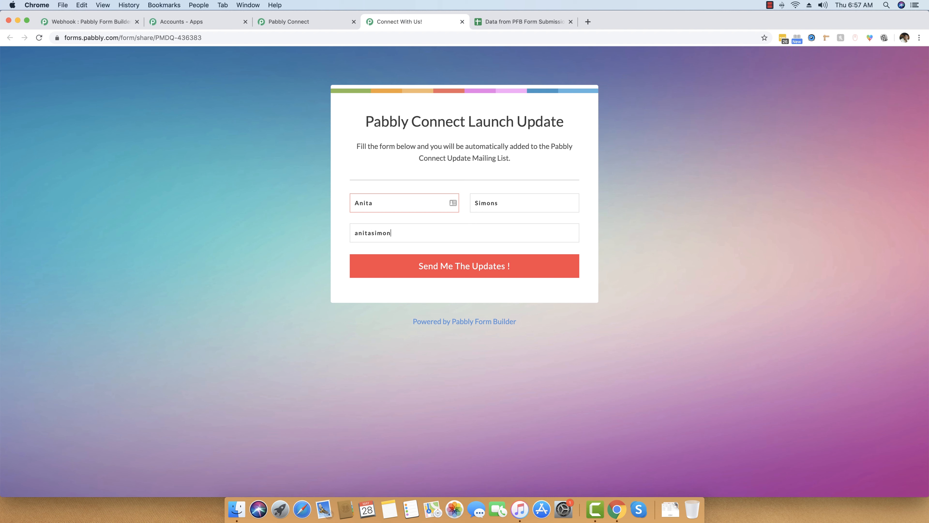
{"action": "left_click", "coordinate": [427, 266]}
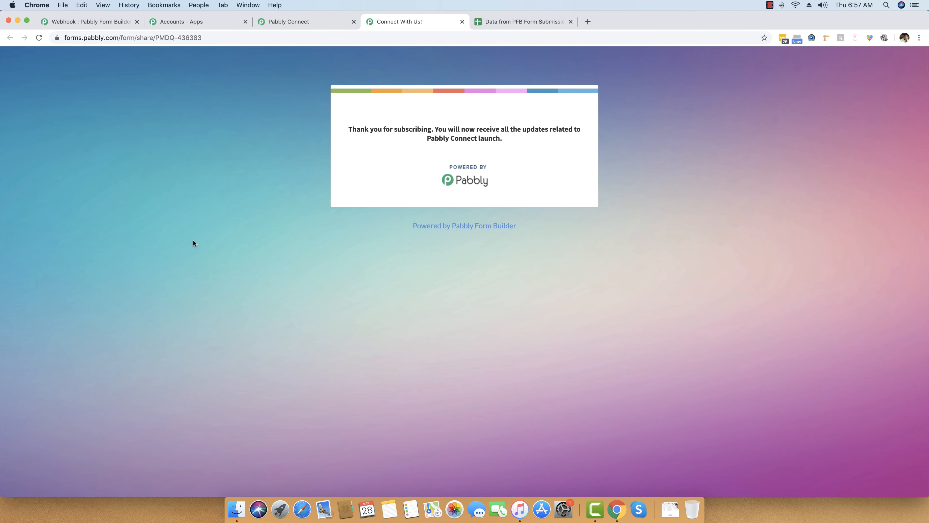
- Check the new submission in row 4 of the spreadsheet, then return to Pabbly Connect
{"action": "left_click", "coordinate": [504, 21]}
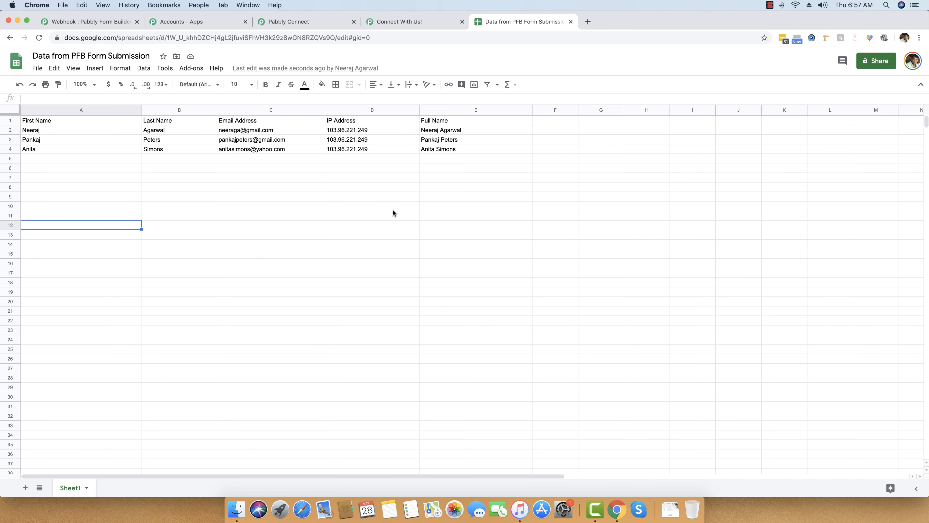
{"action": "left_click", "coordinate": [408, 19]}
{"action": "left_click", "coordinate": [313, 20]}
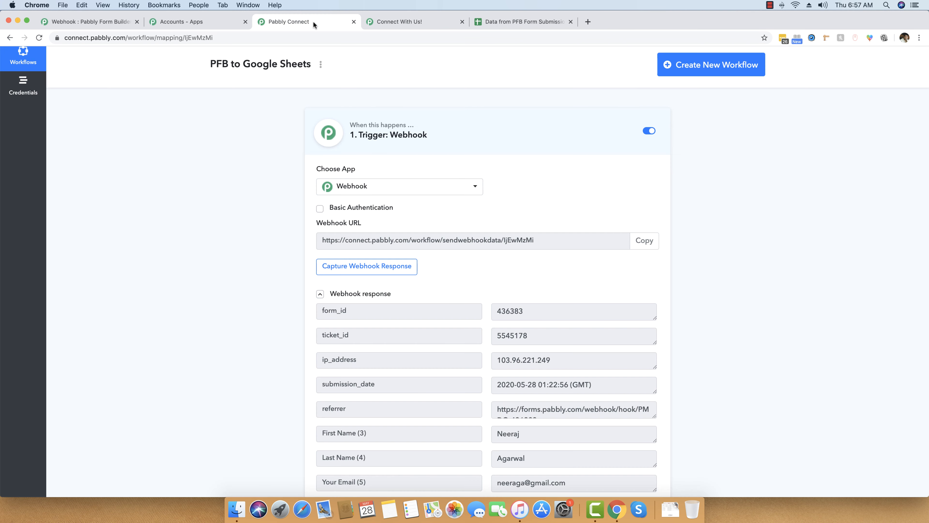
{"action": "scroll", "coordinate": [301, 193], "scroll_direction": "down", "scroll_amount": 15}
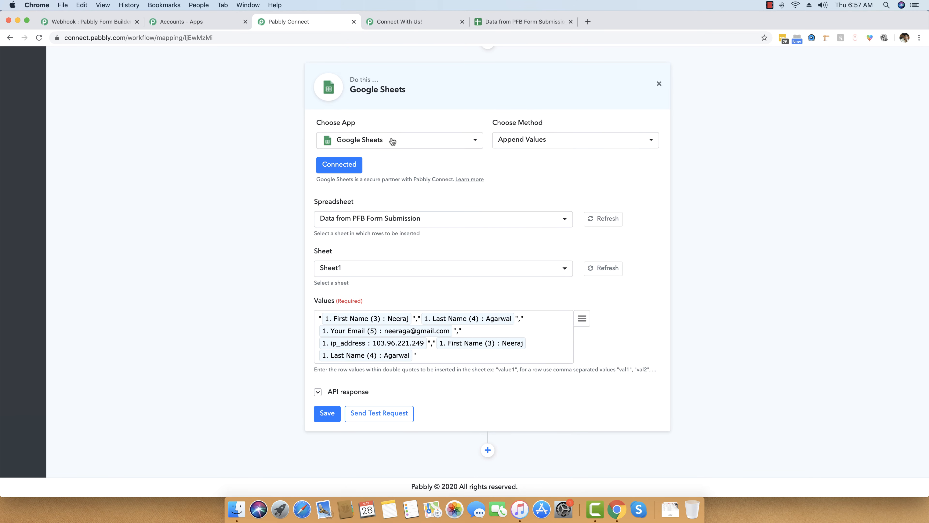
{"action": "left_click", "coordinate": [393, 142]}
{"action": "scroll", "coordinate": [393, 249], "scroll_direction": "up", "scroll_amount": 5}
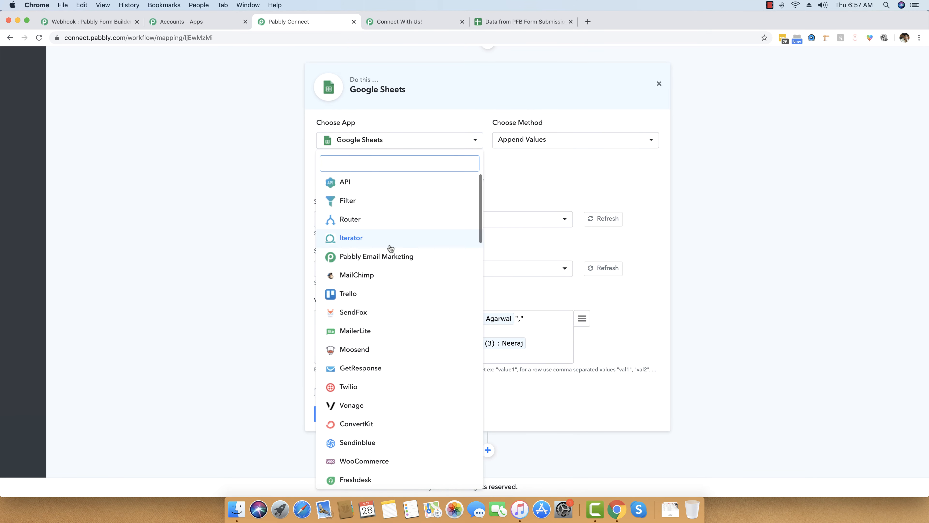
{"action": "scroll", "coordinate": [392, 249], "scroll_direction": "down", "scroll_amount": 10}
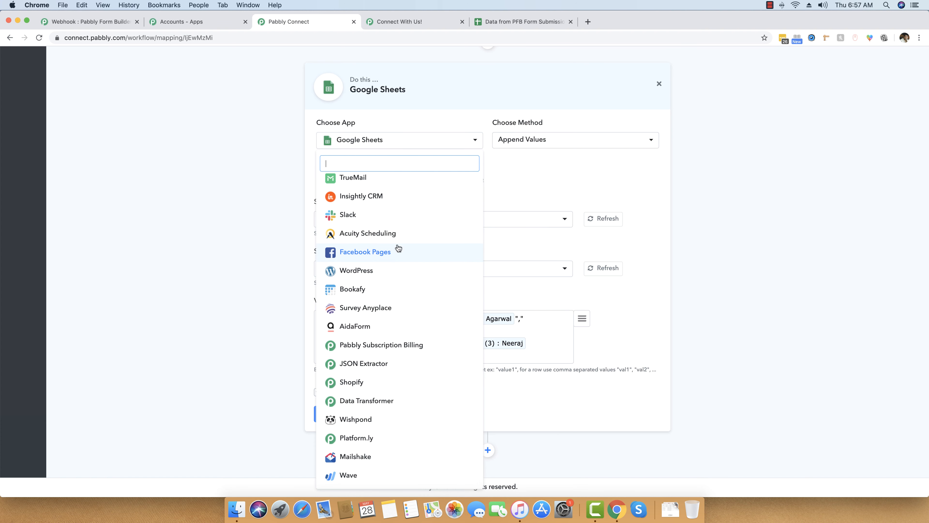
{"action": "scroll", "coordinate": [399, 246], "scroll_direction": "up", "scroll_amount": 5}
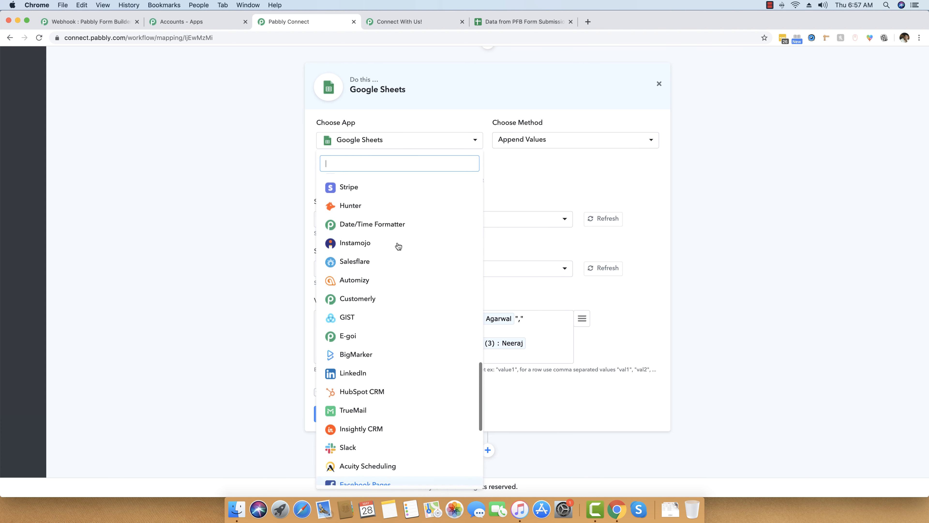
{"action": "scroll", "coordinate": [398, 246], "scroll_direction": "up", "scroll_amount": 6}
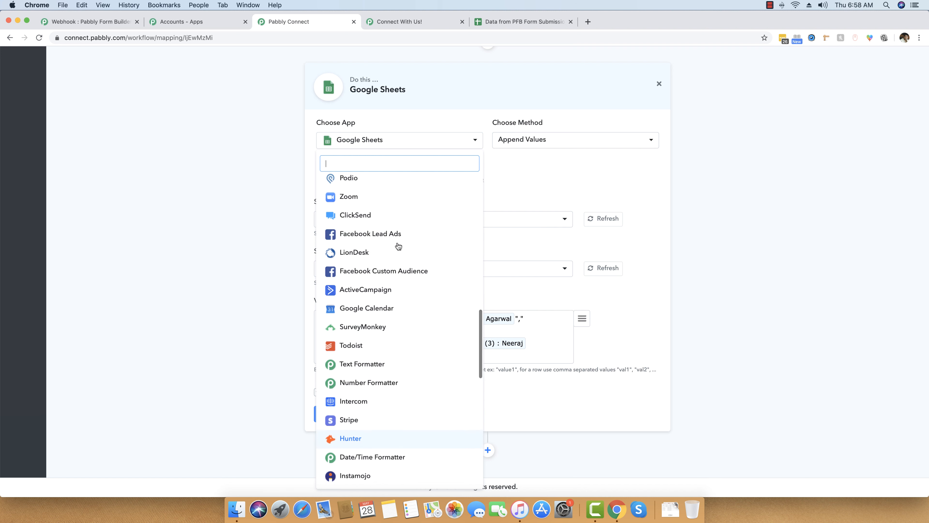
{"action": "scroll", "coordinate": [399, 246], "scroll_direction": "up", "scroll_amount": 1}
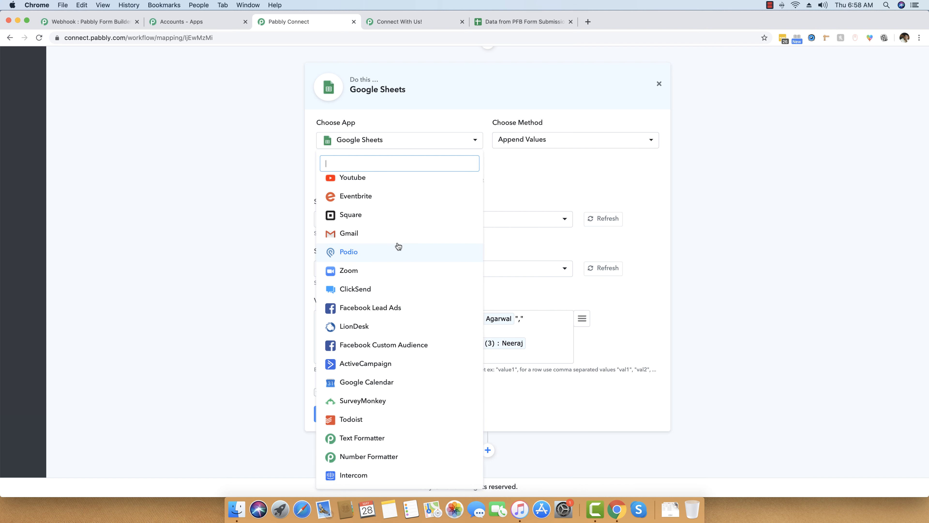
{"action": "scroll", "coordinate": [399, 246], "scroll_direction": "up", "scroll_amount": 2}
{"action": "scroll", "coordinate": [399, 246], "scroll_direction": "down", "scroll_amount": 5}
{"action": "scroll", "coordinate": [397, 366], "scroll_direction": "down", "scroll_amount": 3}
{"action": "scroll", "coordinate": [404, 276], "scroll_direction": "up", "scroll_amount": 8}
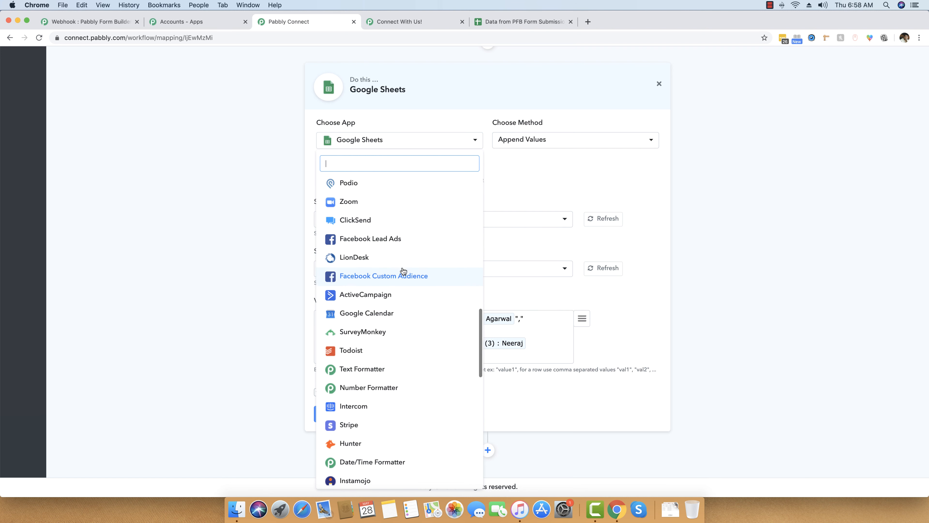
{"action": "left_click", "coordinate": [174, 270]}
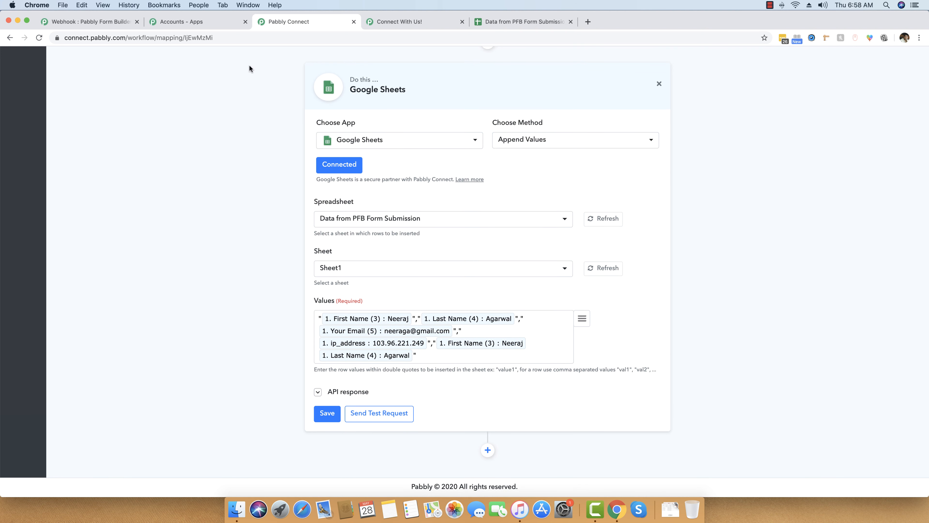
{"action": "scroll", "coordinate": [262, 85], "scroll_direction": "up", "scroll_amount": 10}
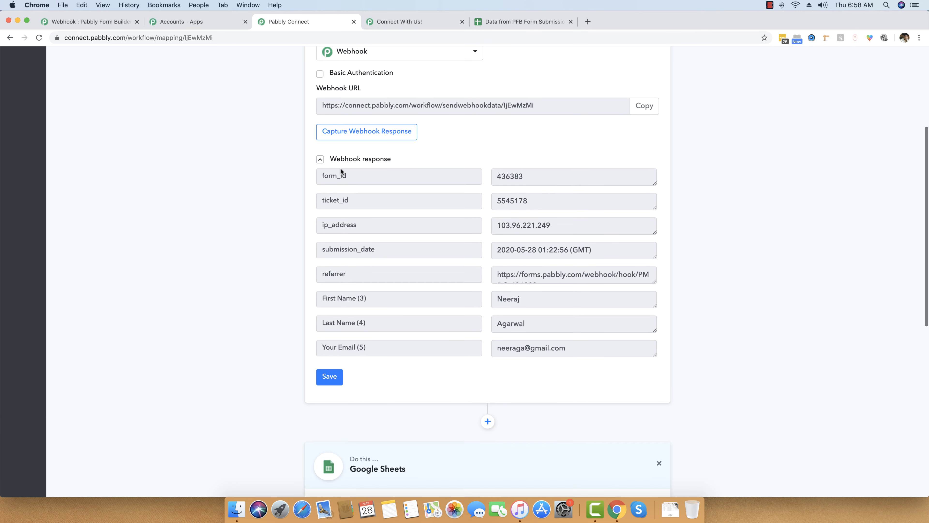
{"action": "scroll", "coordinate": [233, 169], "scroll_direction": "down", "scroll_amount": 10}
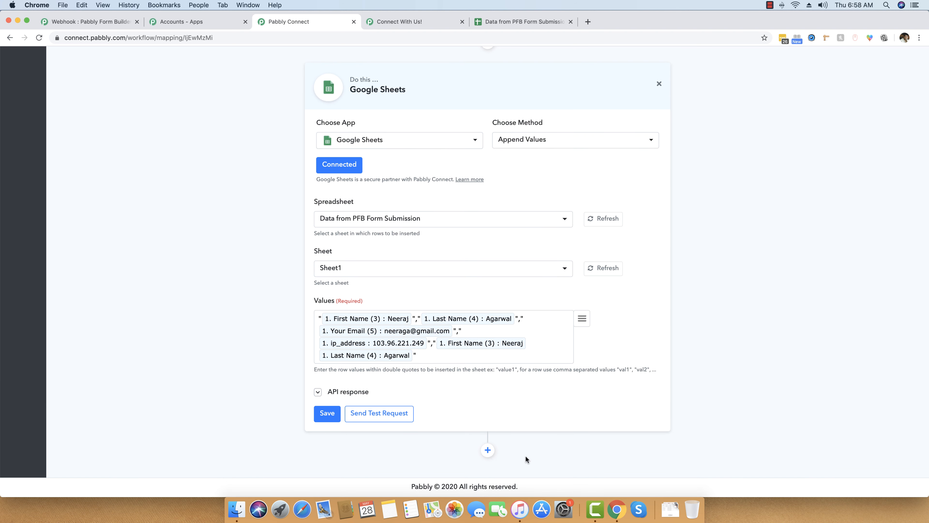
- Add an action step after Google Sheets and set its app to MailChimp with Add New Member
{"action": "left_click", "coordinate": [487, 451]}
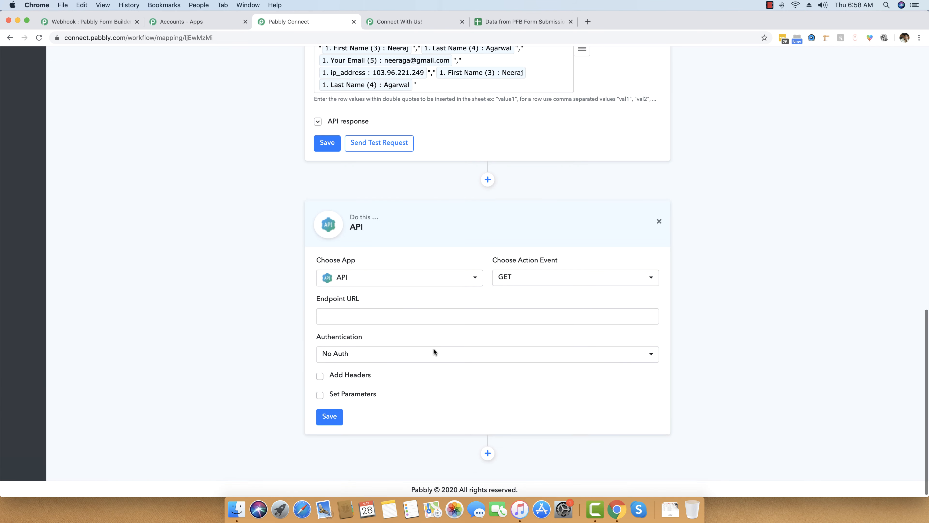
{"action": "left_click", "coordinate": [377, 285]}
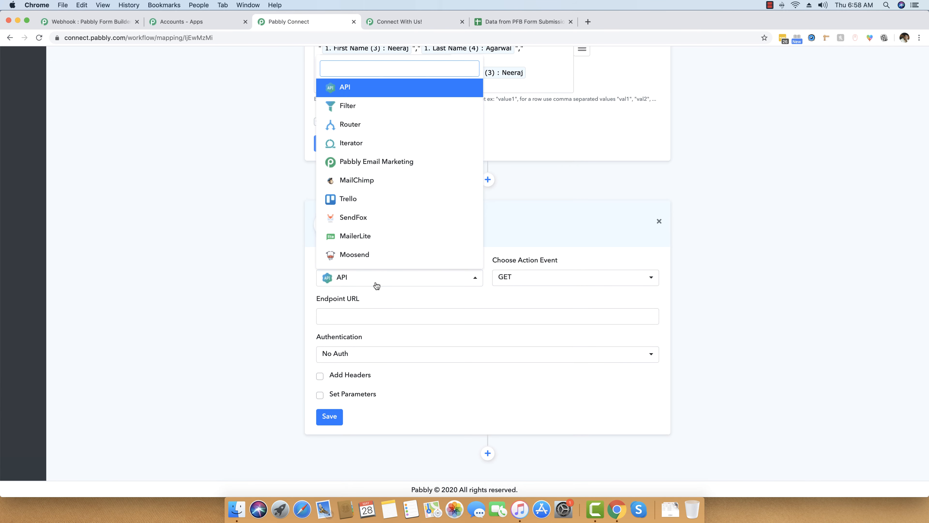
{"action": "left_click", "coordinate": [376, 258]}
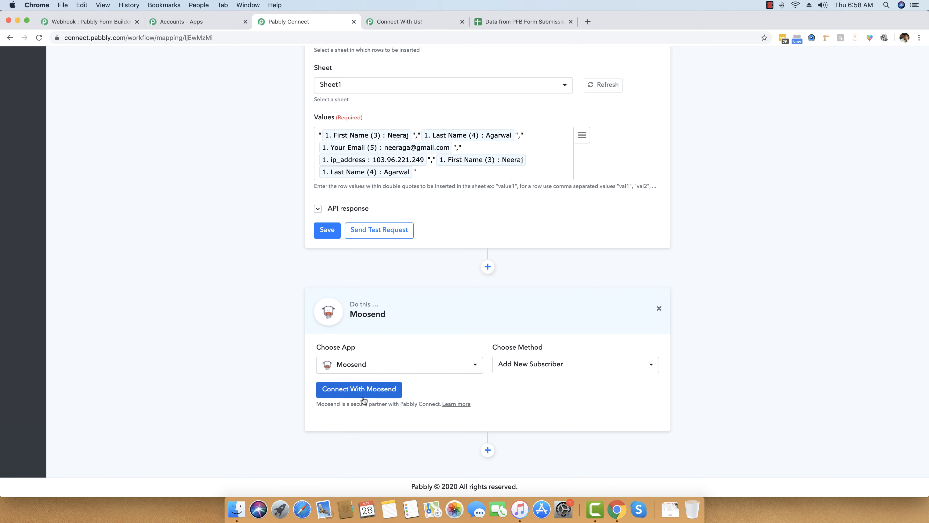
{"action": "left_click", "coordinate": [369, 365]}
{"action": "left_click", "coordinate": [351, 179]}
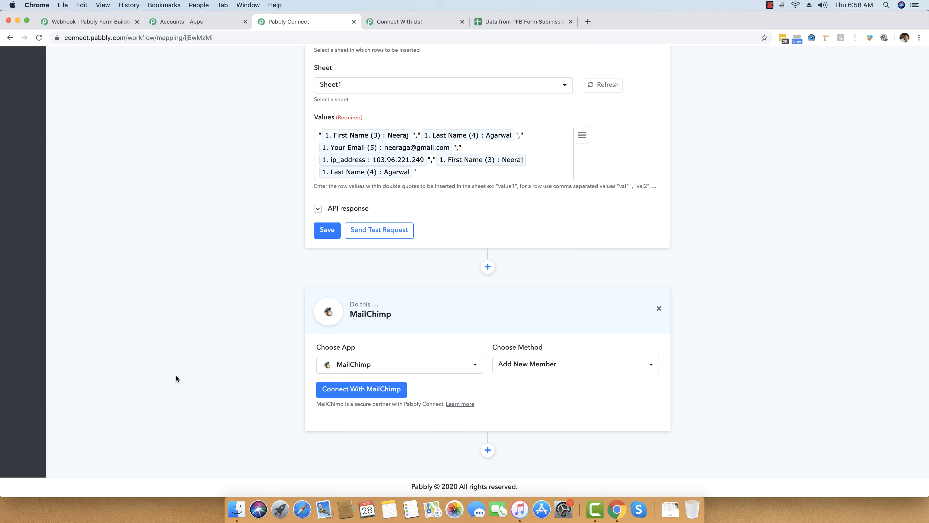
{"action": "scroll", "coordinate": [197, 281], "scroll_direction": "up", "scroll_amount": 15}
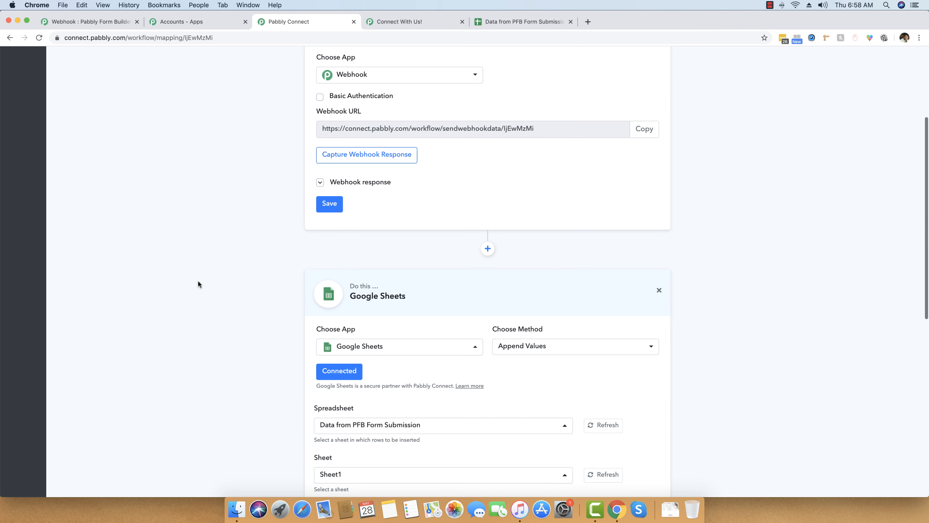
{"action": "scroll", "coordinate": [197, 285], "scroll_direction": "up", "scroll_amount": 3}
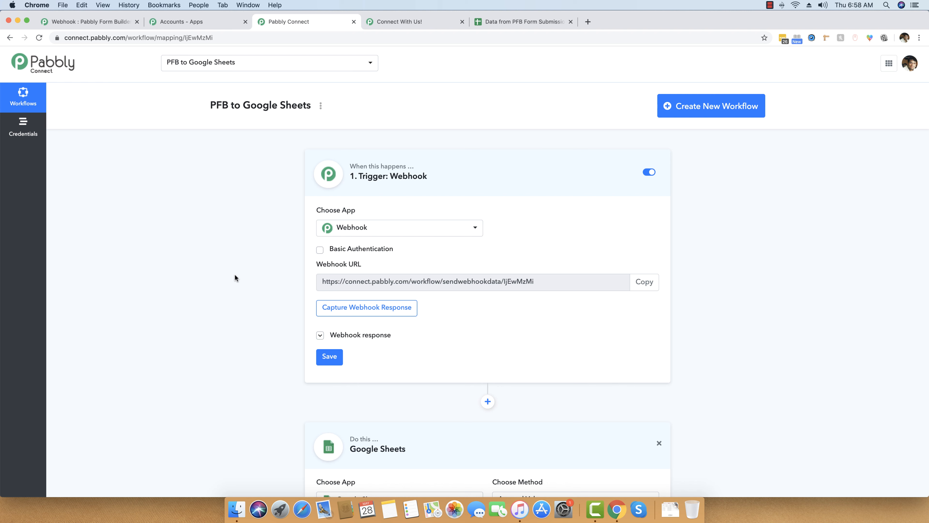
{"action": "left_click", "coordinate": [770, 5]}
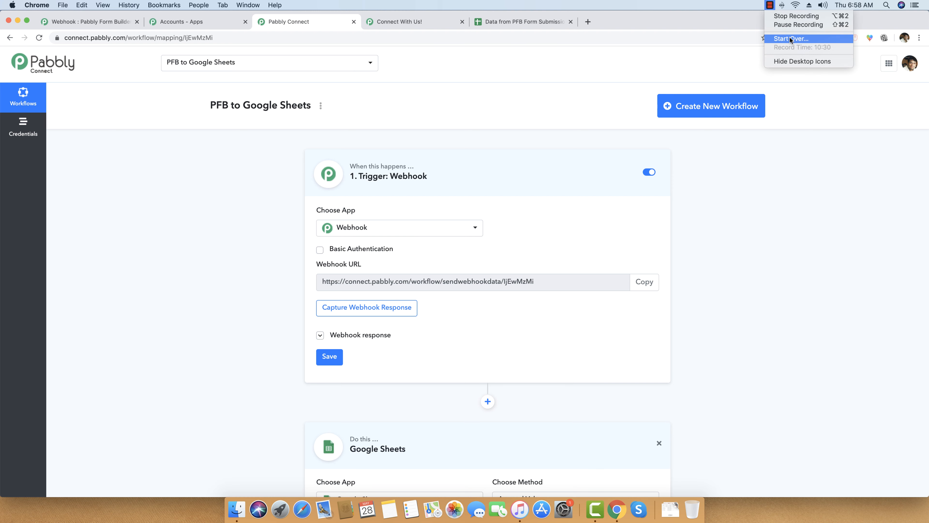